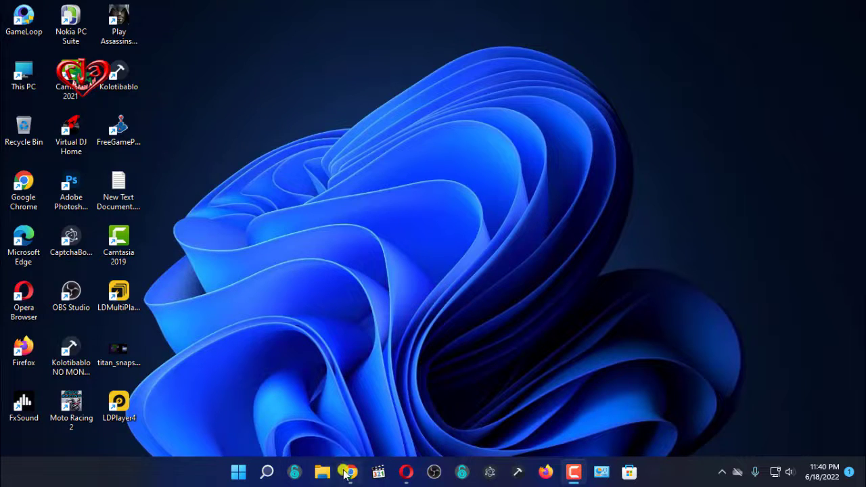
Step: Restore the Chrome window showing the dollarpaying.com Start Exchange page
left_click(347, 472)
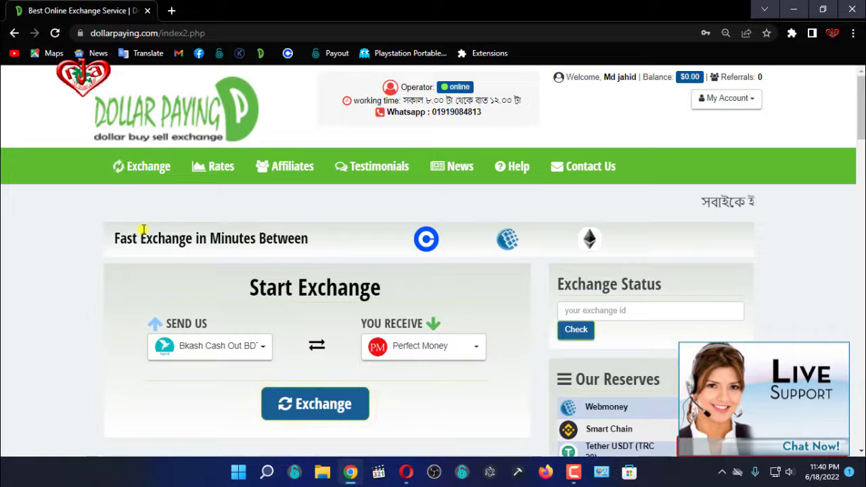
Step: Reload the Dollar Paying Start Exchange page
left_click_drag(69, 102, 285, 128)
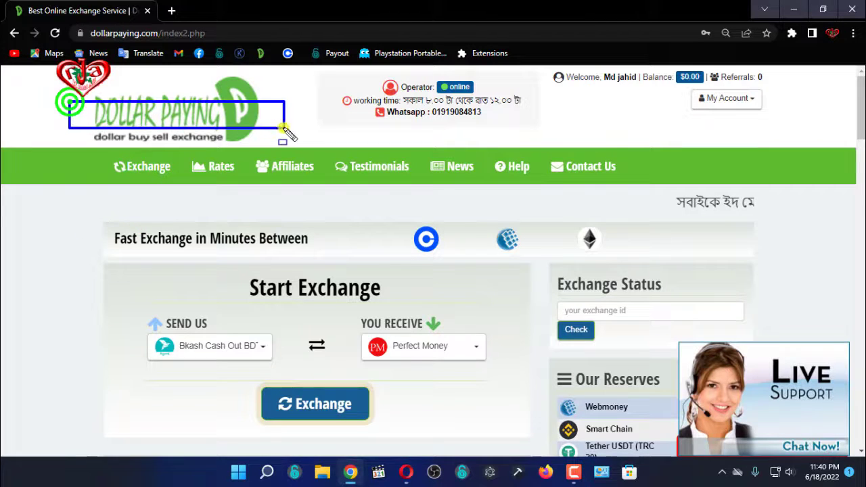
left_click_drag(100, 159, 180, 175)
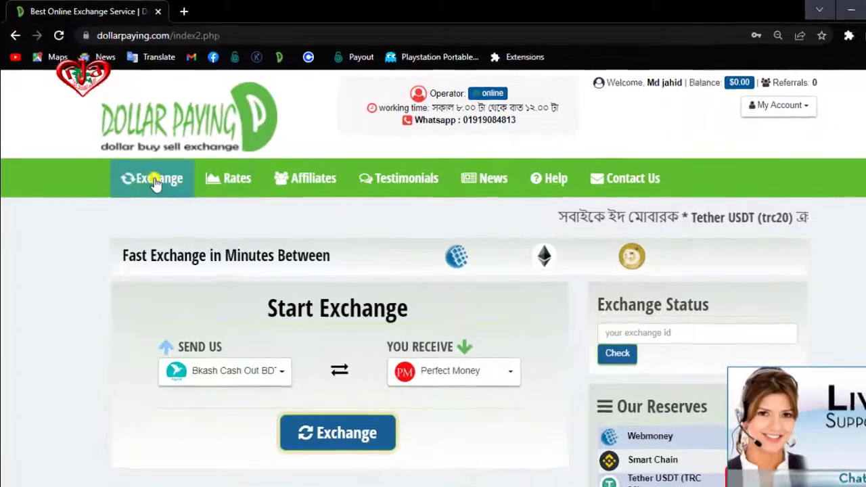
left_click(146, 173)
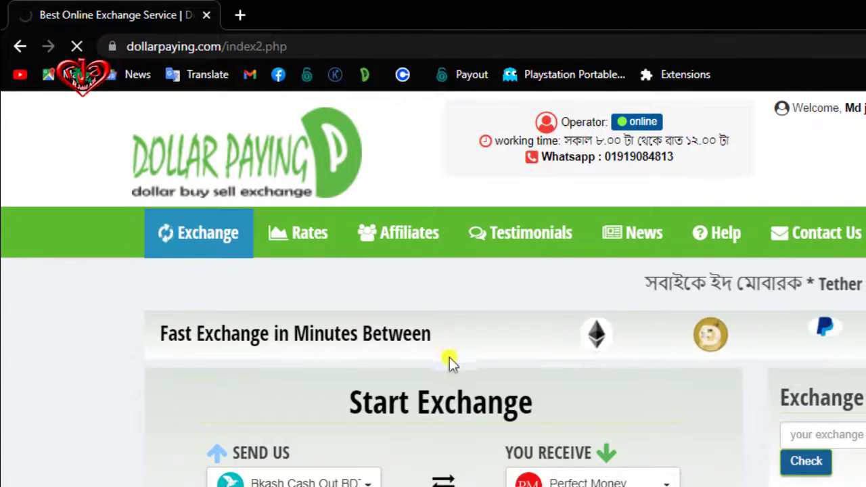
scroll(528, 433, "down", 4)
Step: Choose Perfect Money to send and Bkash Personal to receive, then start the exchange
left_click(344, 214)
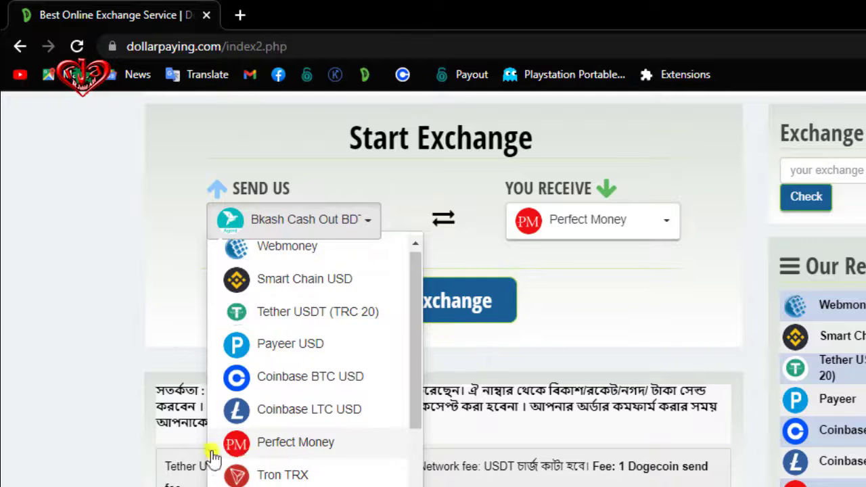
left_click(289, 449)
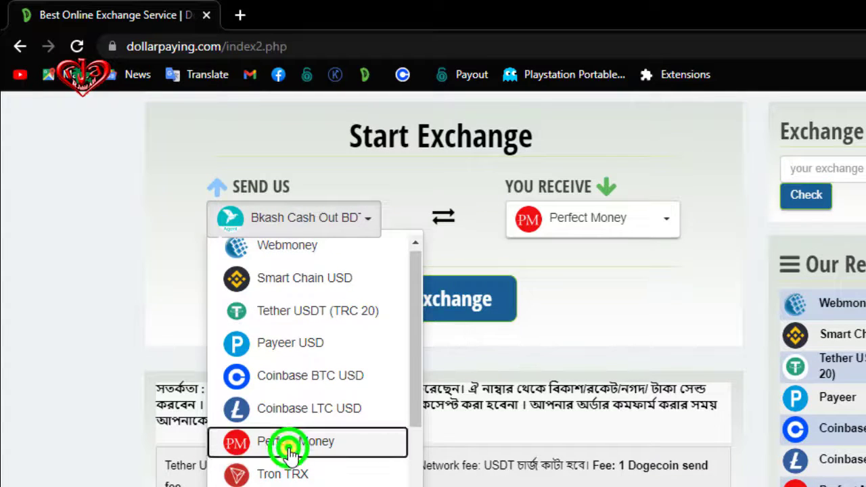
left_click(655, 225)
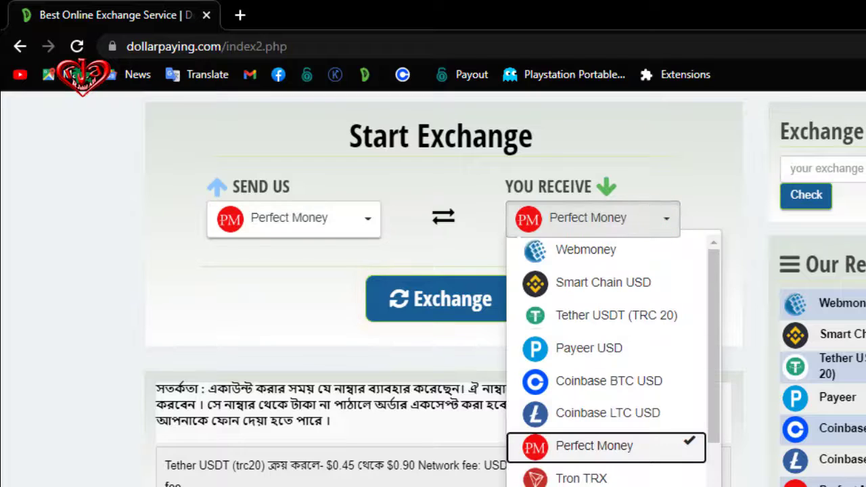
key("Down")
key("Down")
key("Return")
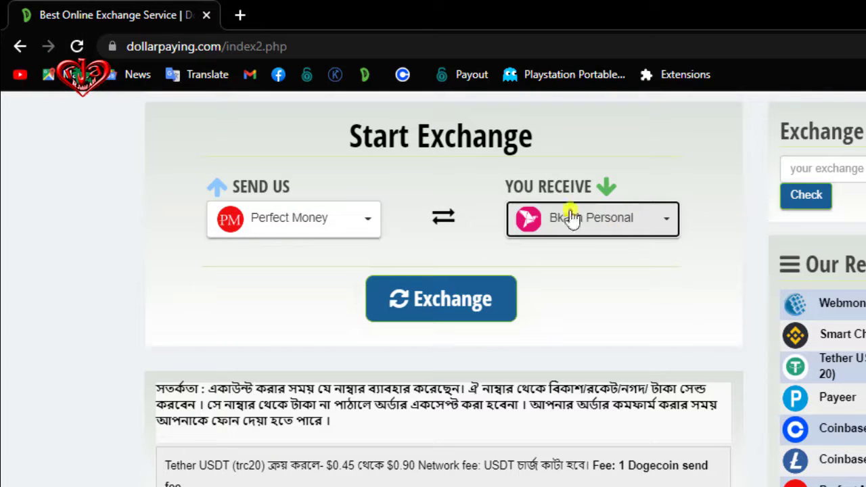
left_click(364, 274)
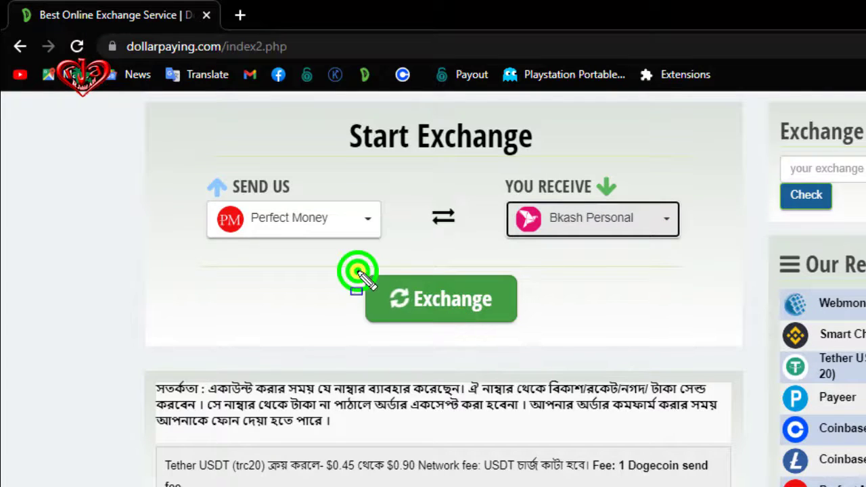
Step: Set the Amount Receive field to 474 BDT
left_click(472, 312)
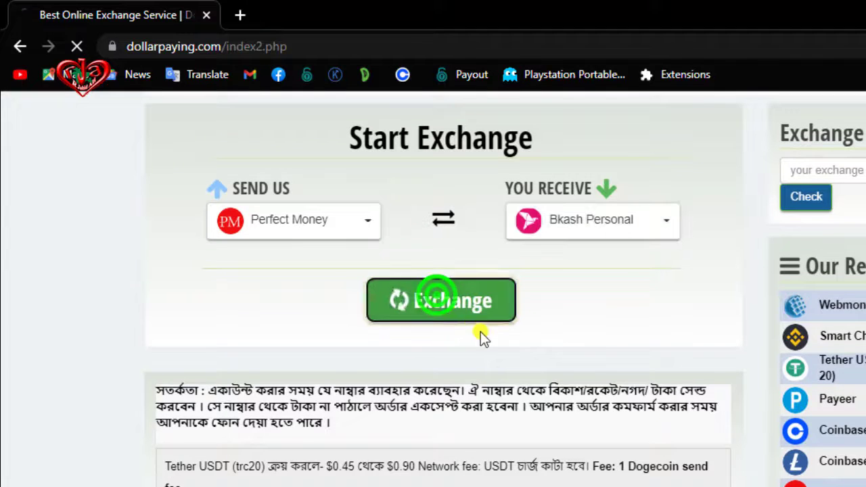
scroll(481, 331, "down", 2)
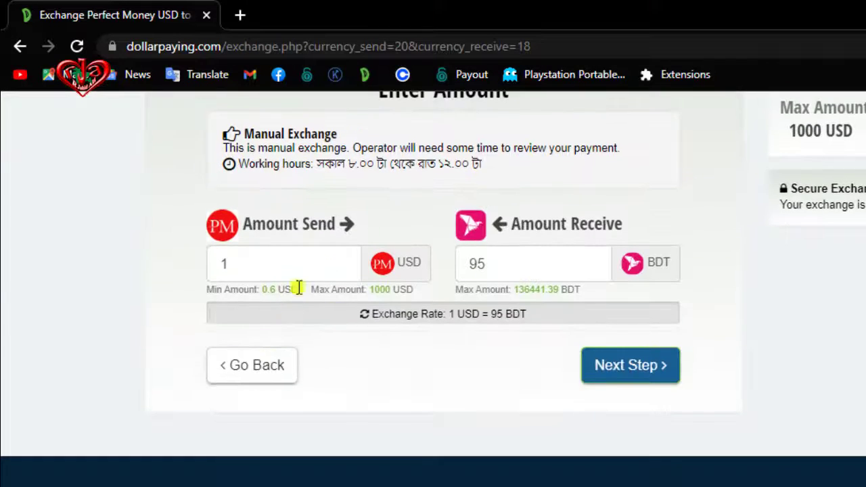
double_click(516, 269)
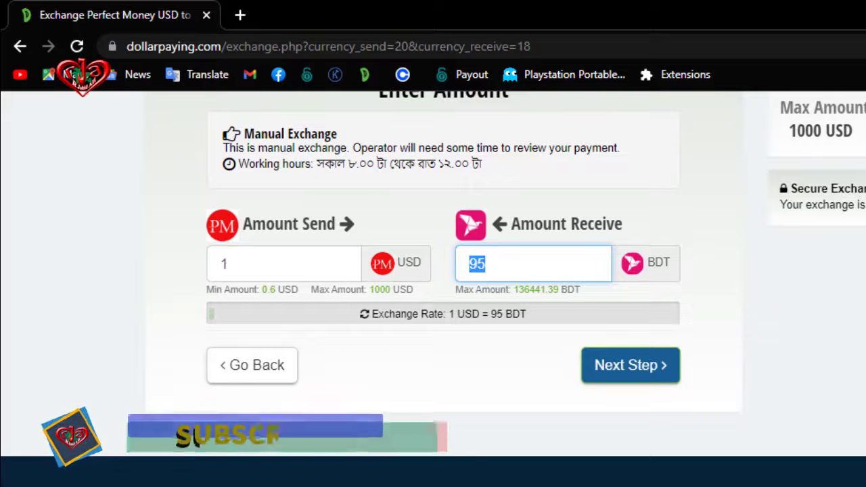
type("4")
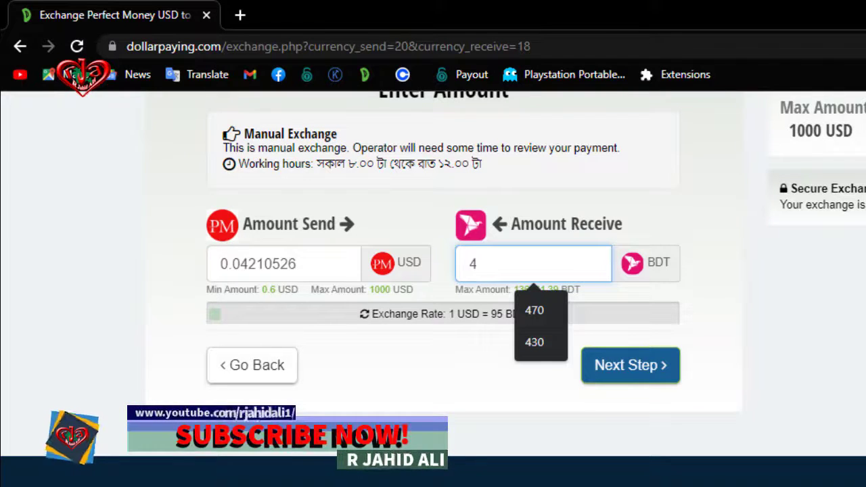
type("74")
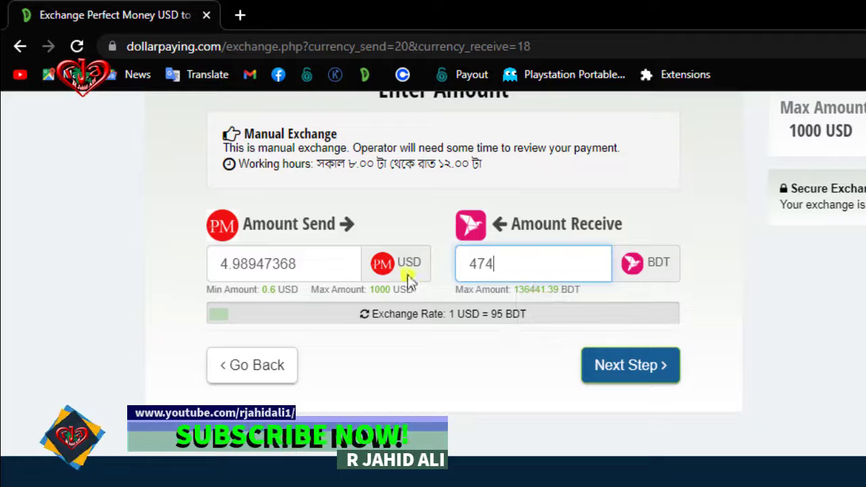
Step: Copy the 4.98947368 USD send amount and continue to the Your Details step
left_click_drag(306, 264, 217, 269)
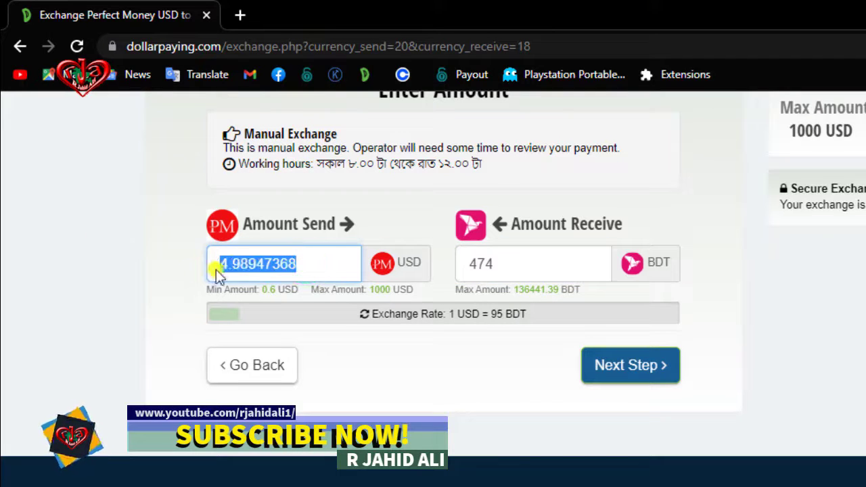
right_click(245, 264)
left_click(289, 332)
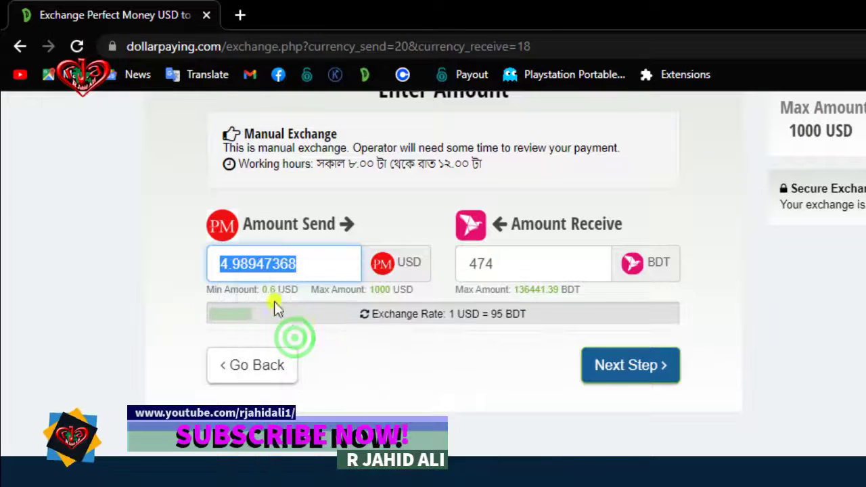
left_click(453, 361)
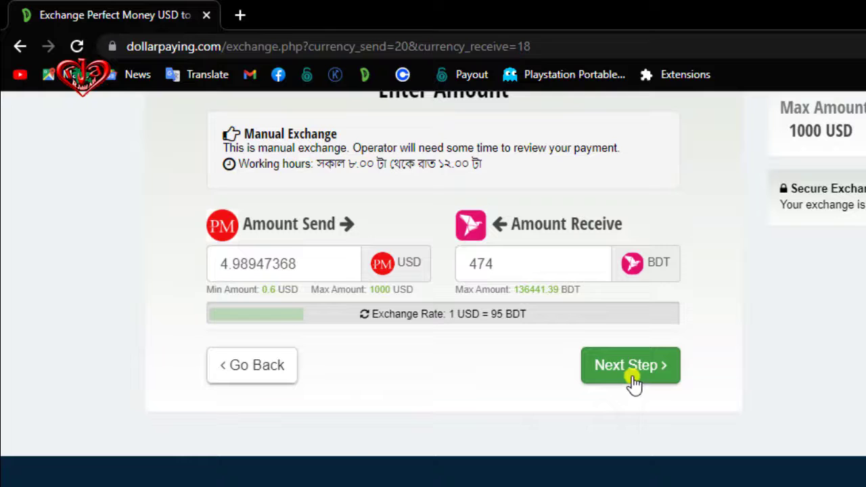
left_click(599, 367)
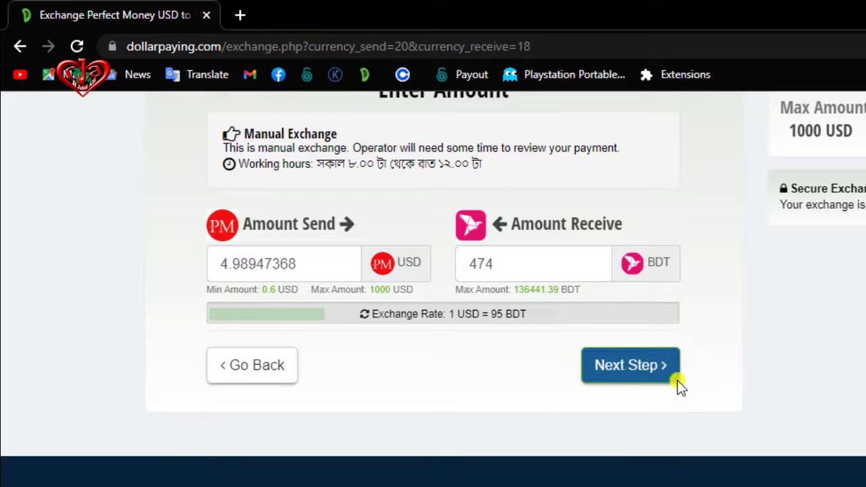
left_click(637, 367)
Step: Fill the phone and Bkash Personal account fields from saved autofill and submit the details
scroll(425, 464, "down", 3)
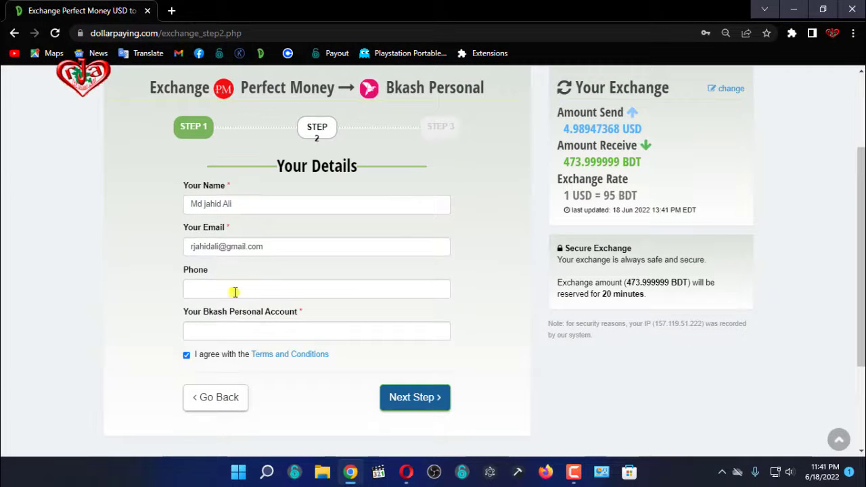
left_click_drag(171, 262, 257, 288)
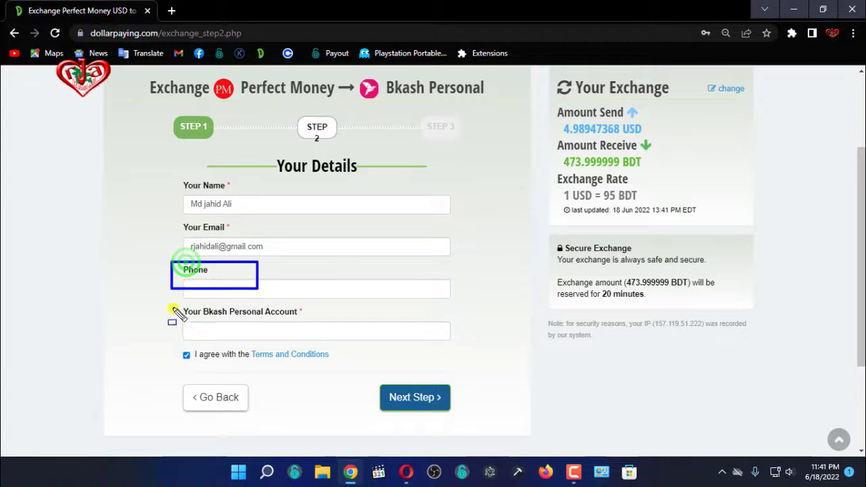
left_click_drag(170, 302, 326, 323)
left_click_drag(357, 366, 474, 407)
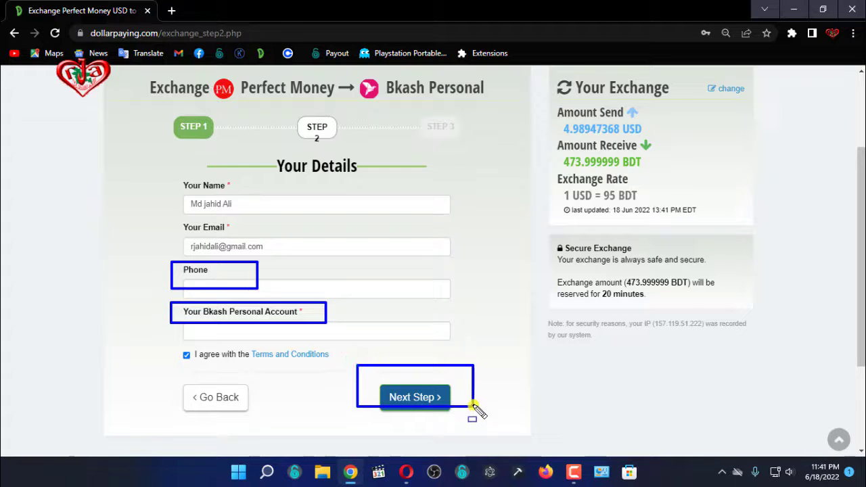
left_click(272, 290)
left_click(280, 317)
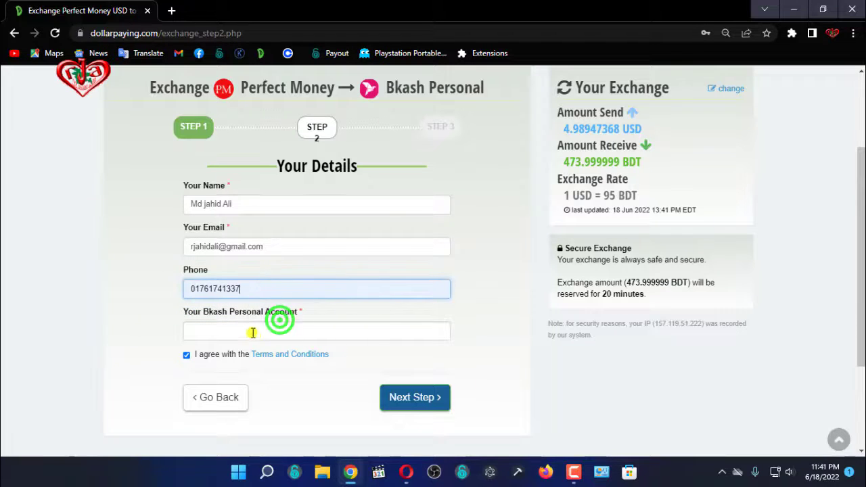
left_click(248, 330)
left_click(309, 359)
left_click(417, 399)
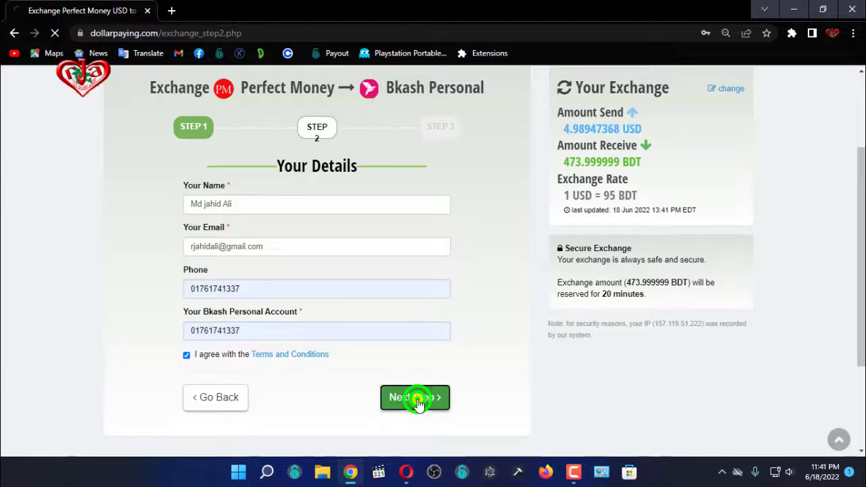
Step: Review the step 3 page's Perfect Money account number, instructions and Your Payment Details box
scroll(401, 327, "down", 4)
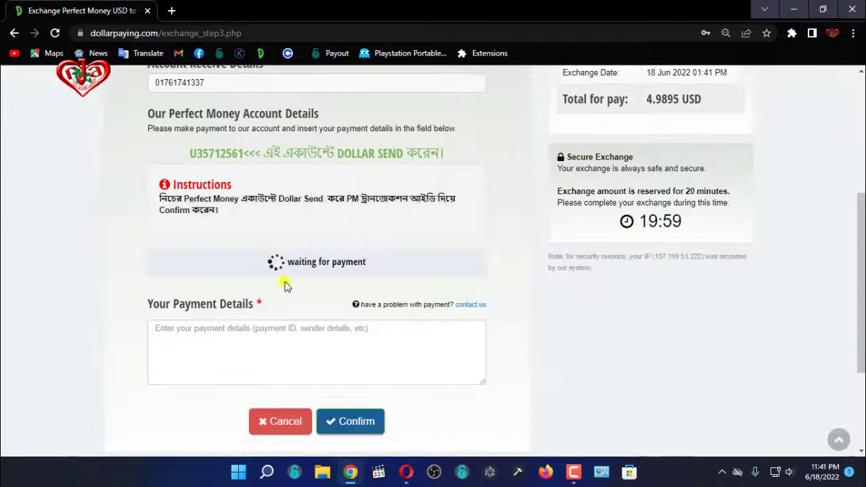
scroll(379, 284, "up", 2)
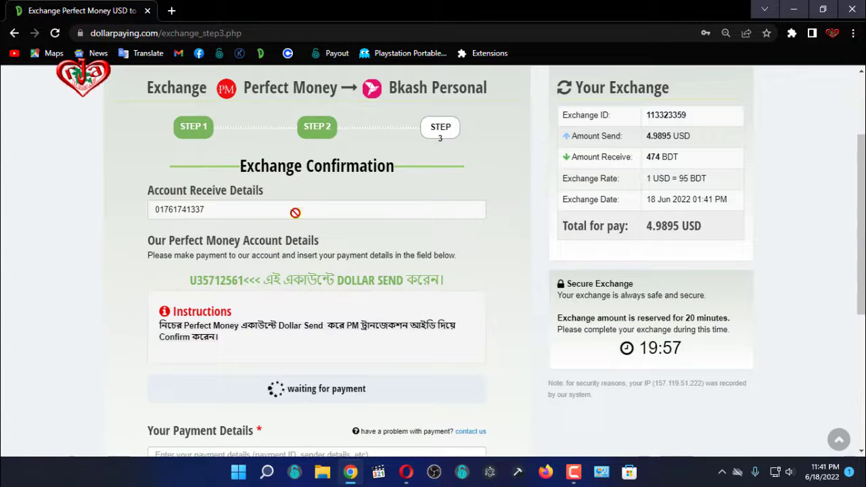
scroll(285, 242, "down", 2)
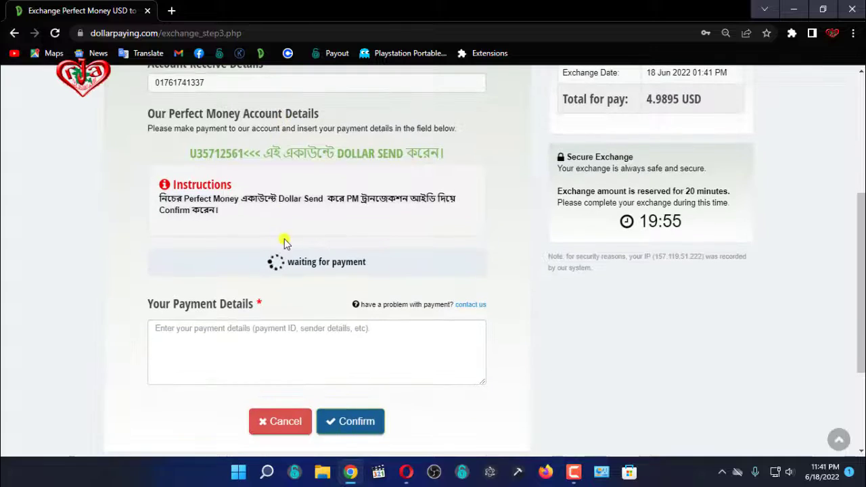
left_click_drag(188, 143, 255, 163)
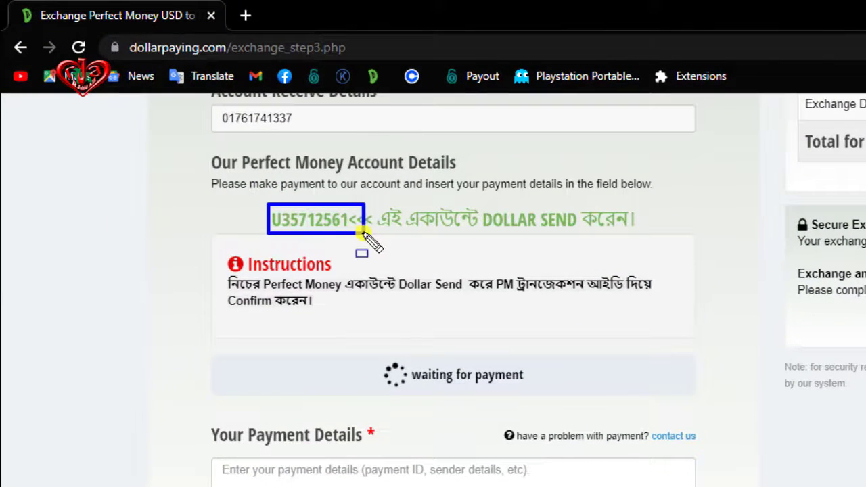
left_click_drag(363, 232, 354, 232)
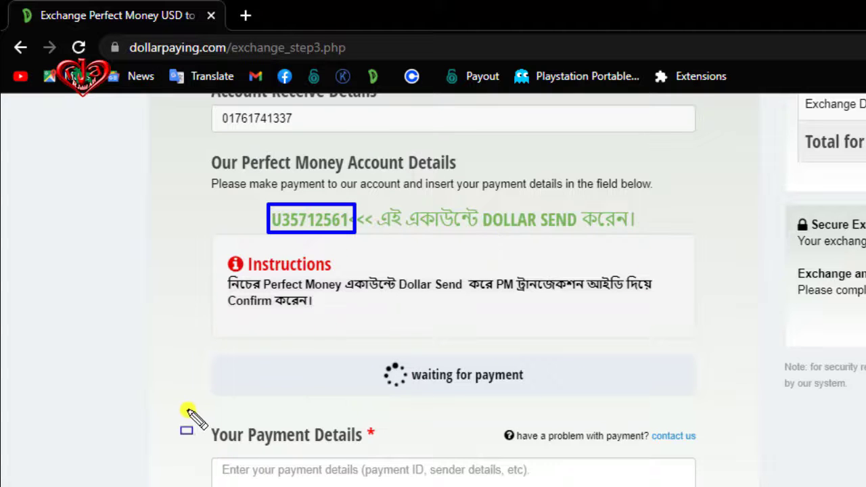
left_click_drag(188, 409, 396, 448)
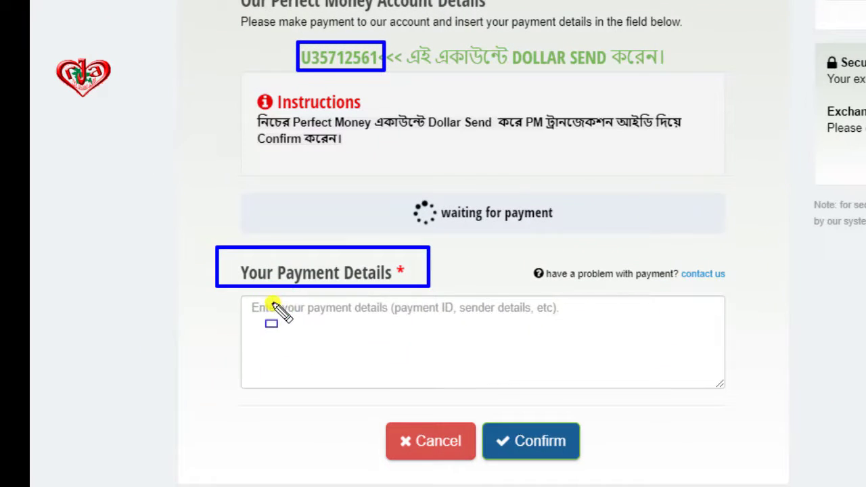
left_click_drag(273, 303, 509, 366)
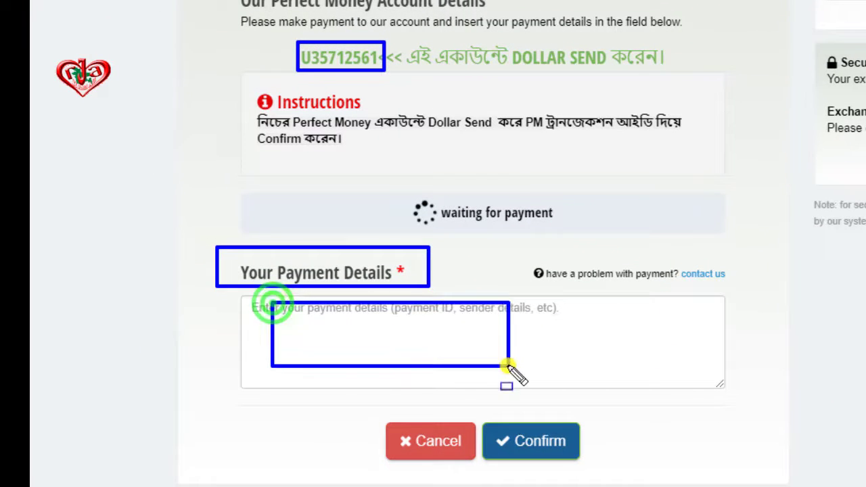
left_click_drag(489, 405, 615, 458)
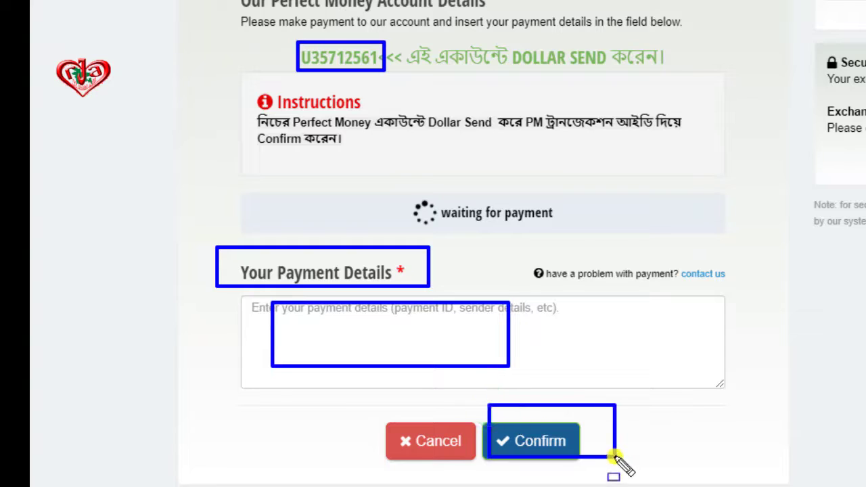
key("Escape")
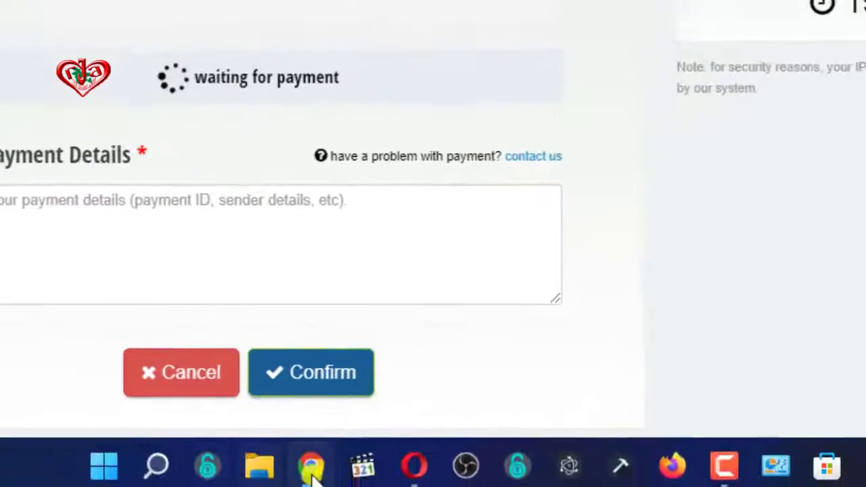
Step: In Perfect Money, start Send money from the USD account with 4.98 as the amount
left_click(414, 465)
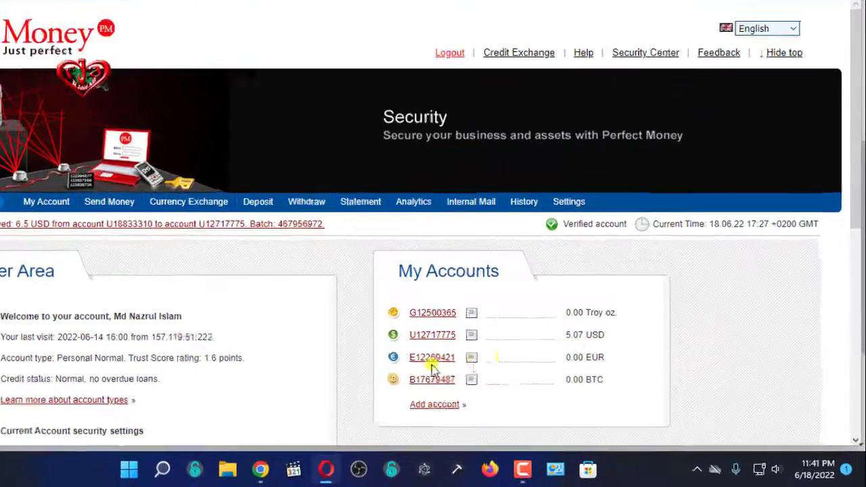
left_click(529, 358)
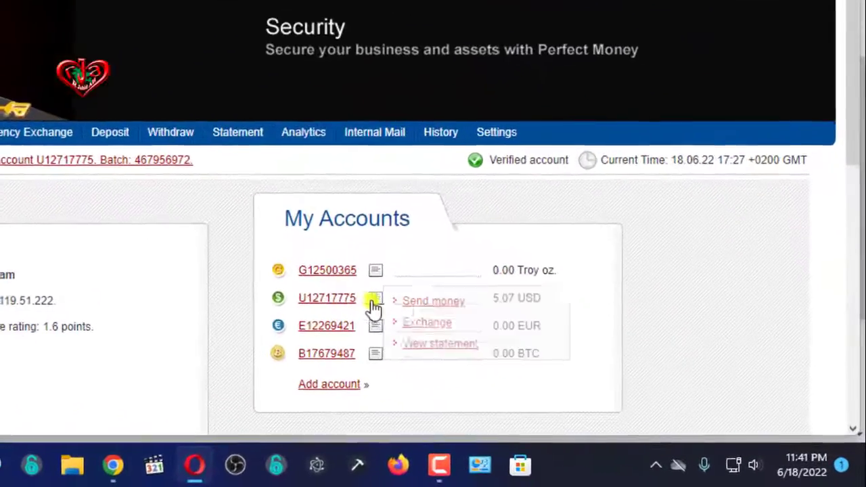
left_click(570, 360)
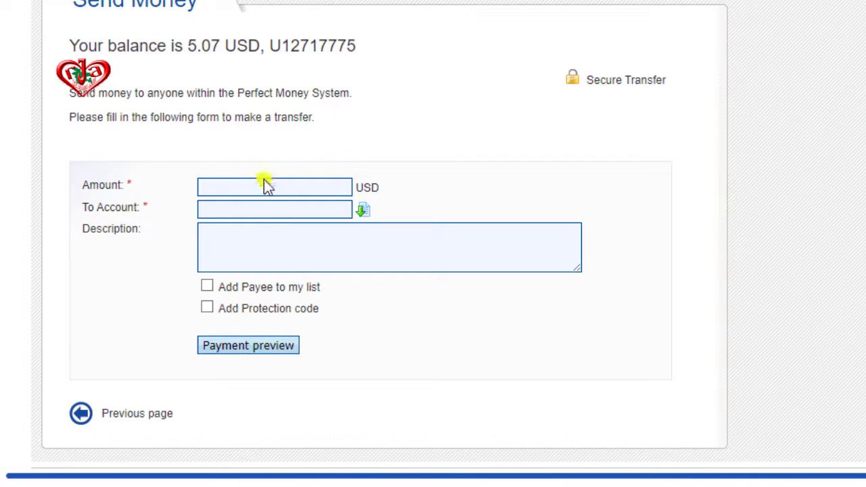
left_click(257, 186)
type("4.98947368")
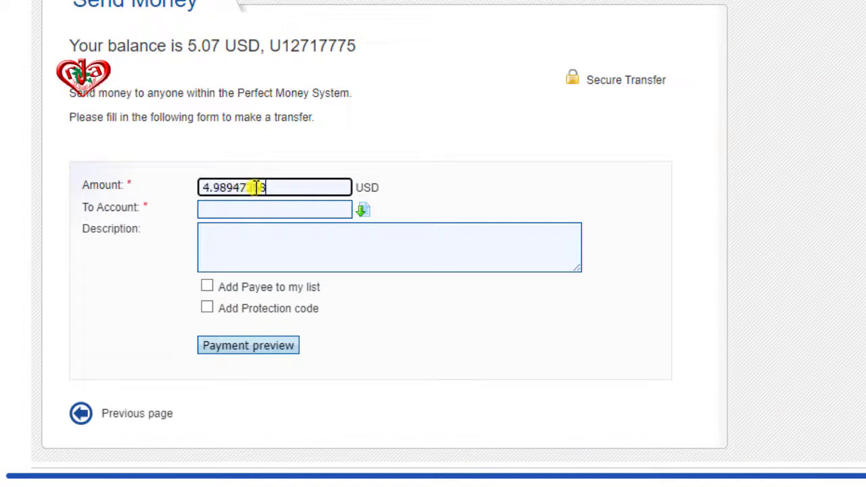
left_click_drag(228, 184, 344, 192)
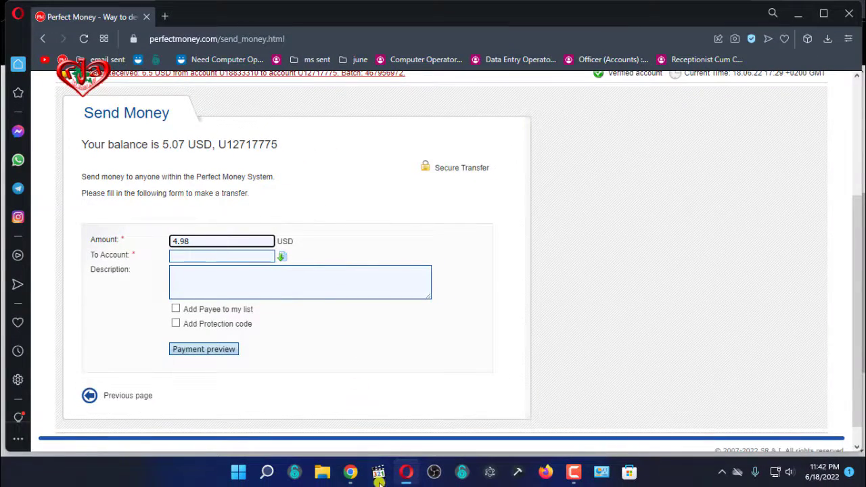
left_click(348, 472)
Step: Copy the exchanger's Perfect Money account number from the order page, then go back to Perfect Money
double_click(216, 154)
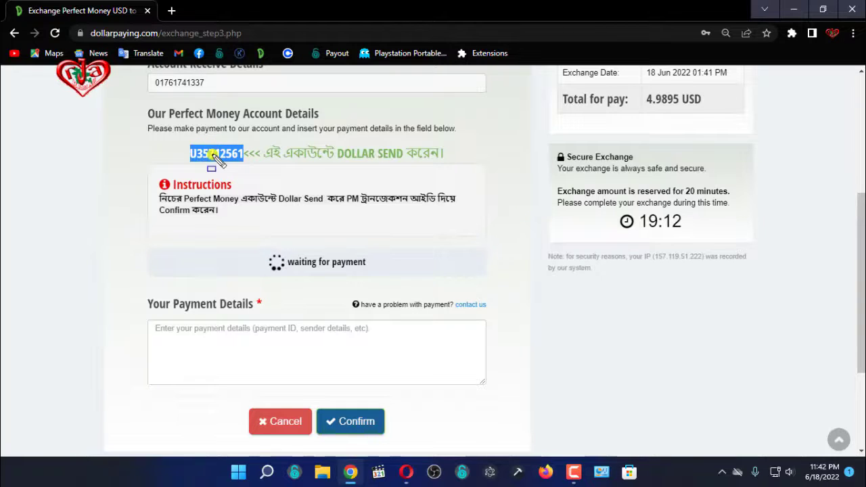
left_click_drag(182, 142, 249, 168)
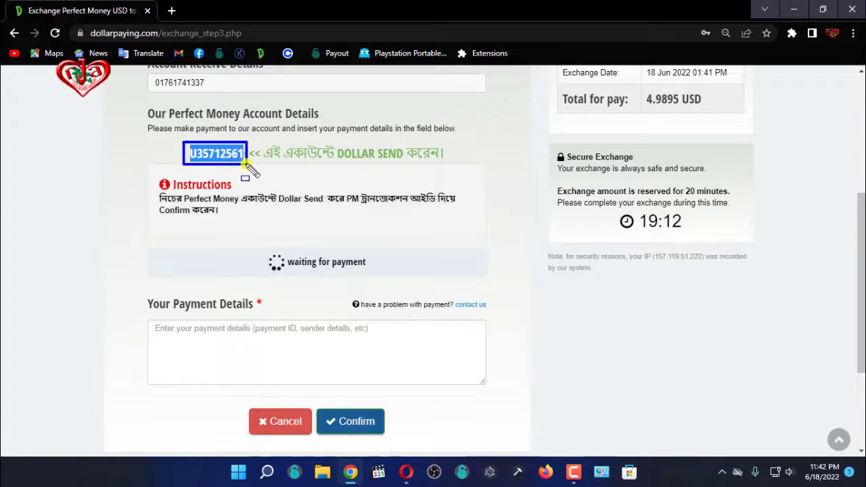
right_click(220, 157)
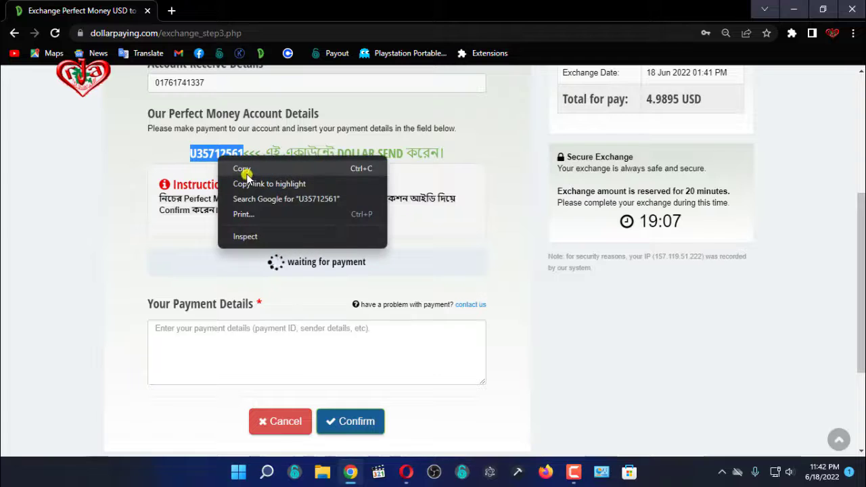
left_click(242, 170)
left_click(406, 466)
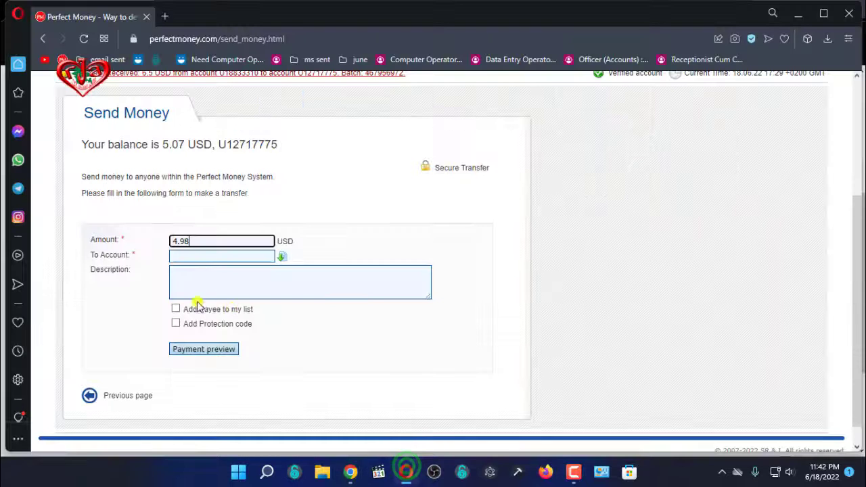
Step: Paste the exchanger's account as recipient, write the bKash payment memo, add the payee, and preview
left_click(204, 256)
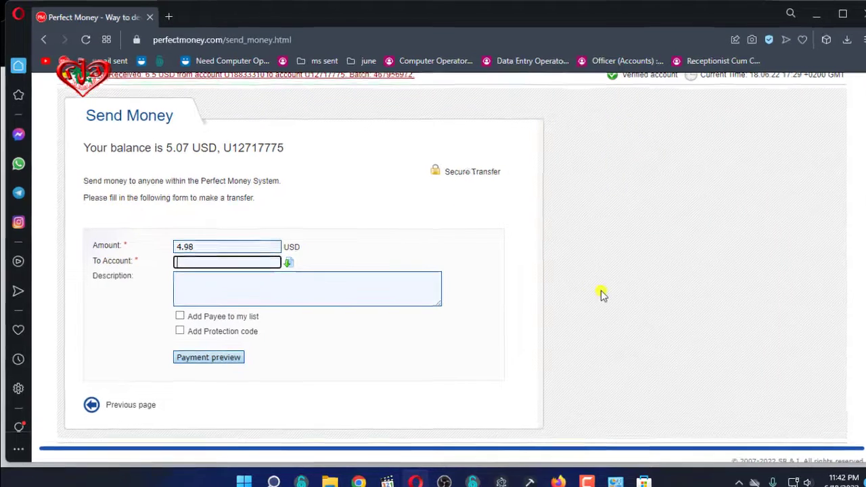
key("ctrl+v")
left_click(348, 390)
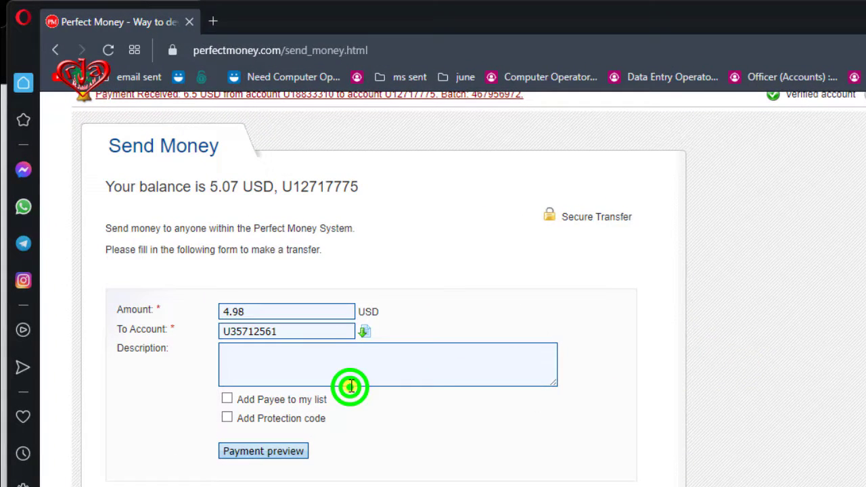
left_click(292, 357)
type("Please sent this amount in my Bkash acco")
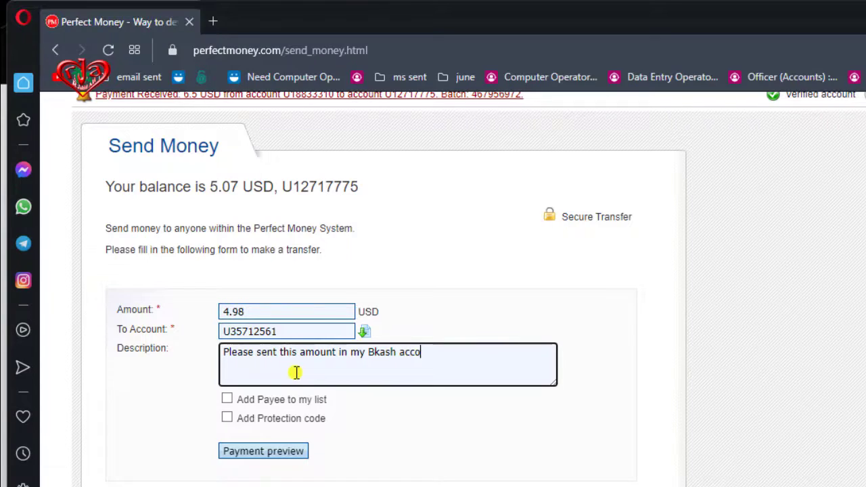
key("BackSpace")
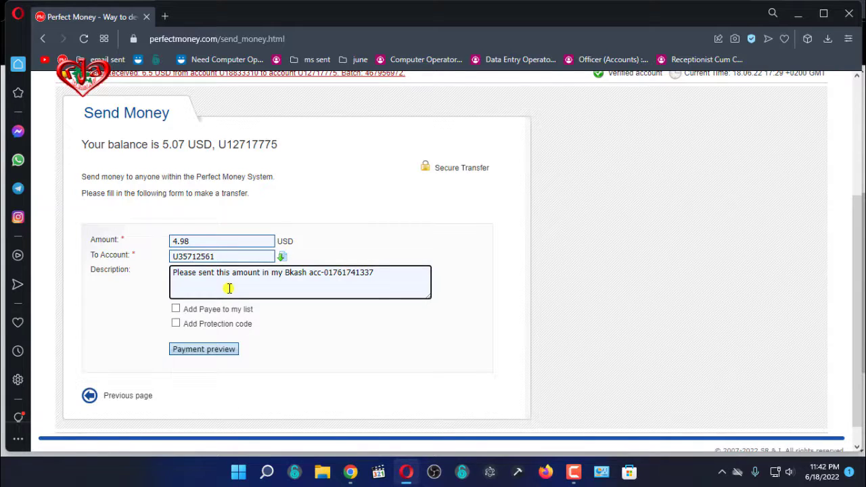
left_click(175, 308)
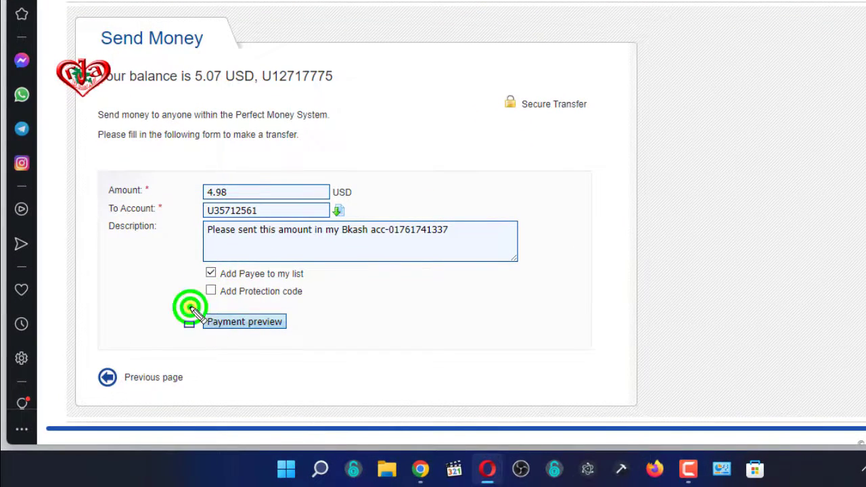
left_click_drag(187, 305, 314, 349)
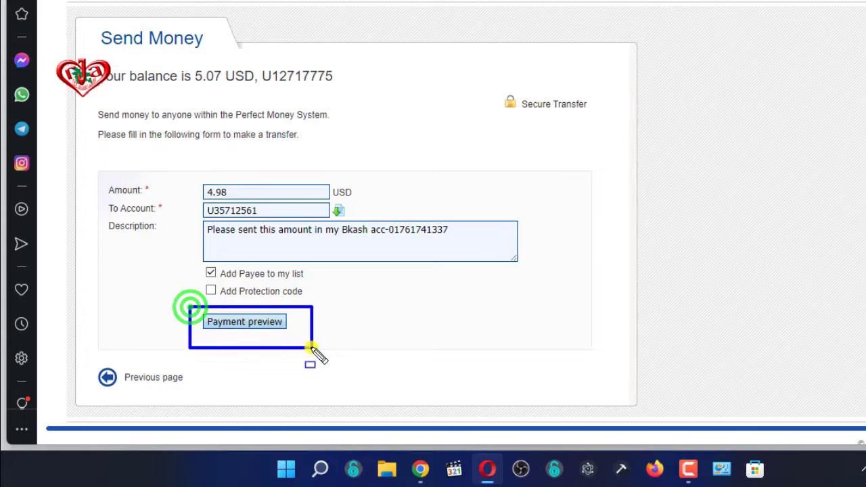
left_click(264, 334)
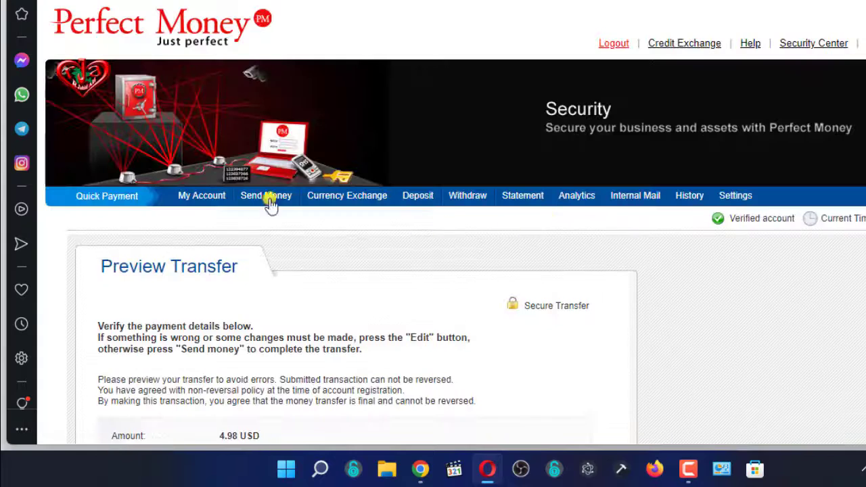
Step: Verify the 4.98 USD amount, recipient account and memo on the preview, then send the money
scroll(381, 216, "down", 2)
scroll(481, 186, "down", 1)
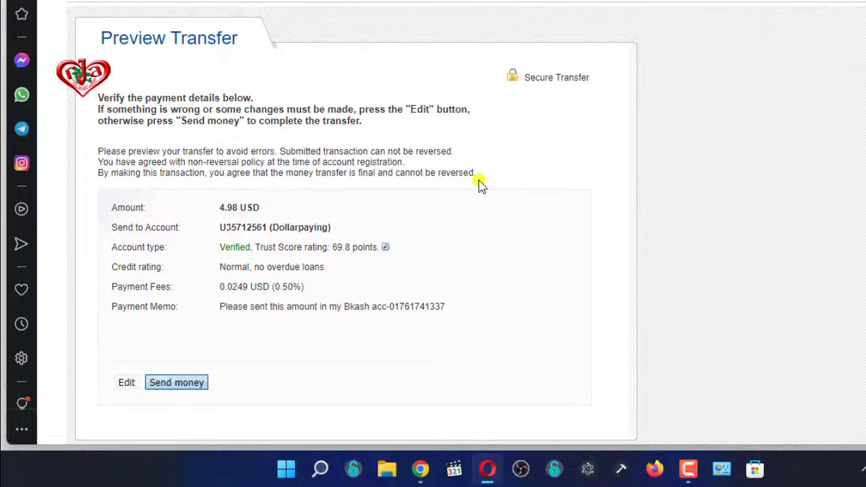
left_click_drag(89, 23, 535, 341)
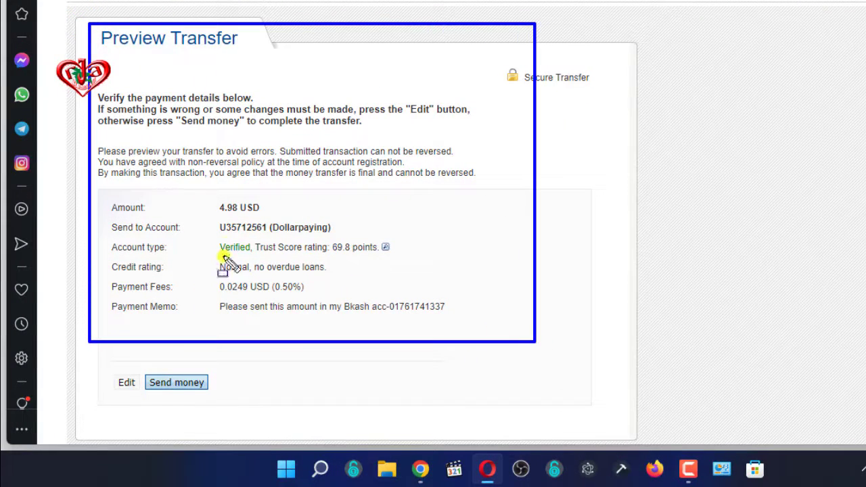
left_click_drag(210, 195, 479, 316)
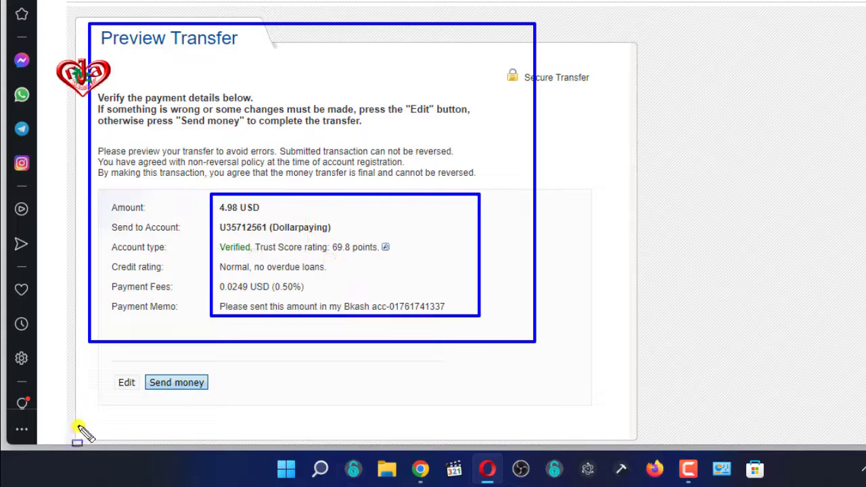
left_click_drag(88, 364, 144, 398)
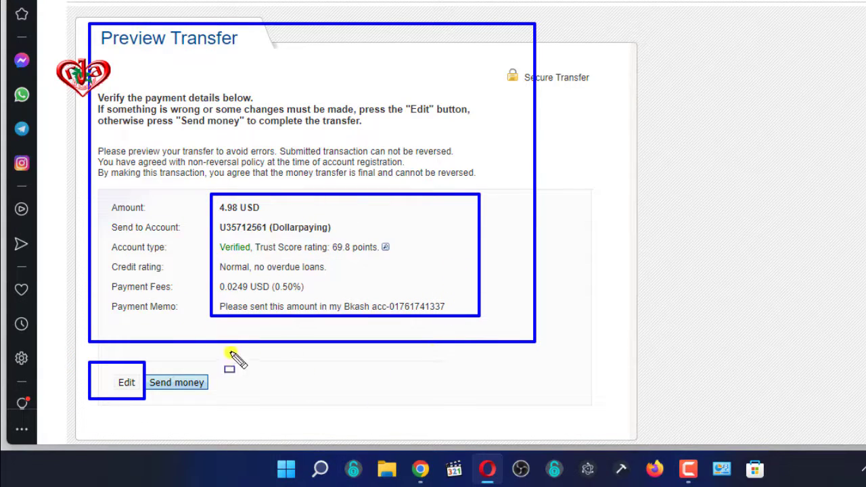
left_click_drag(236, 402, 134, 360)
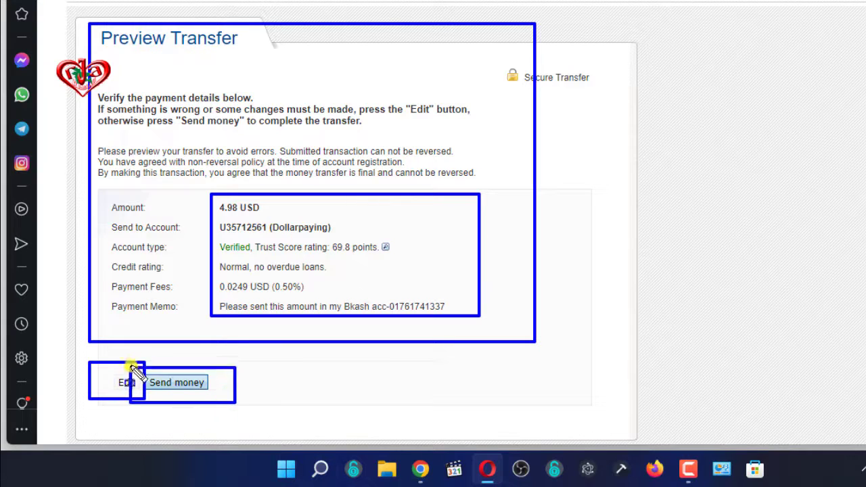
key("Escape")
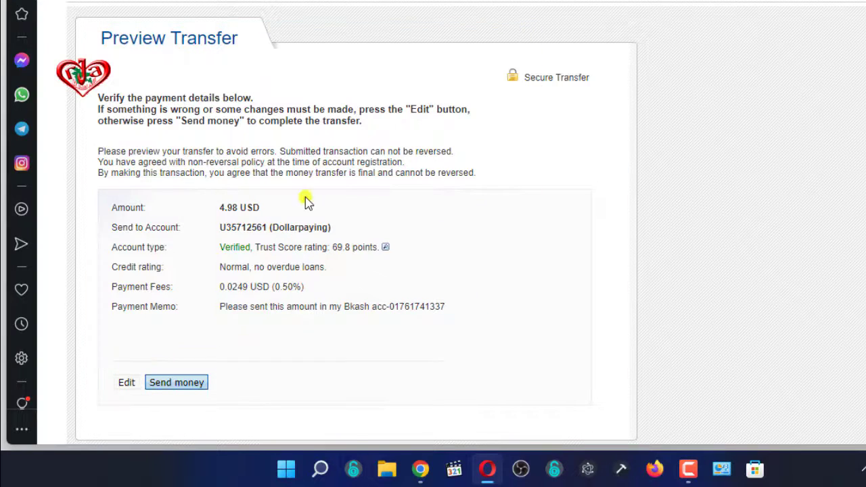
left_click(187, 383)
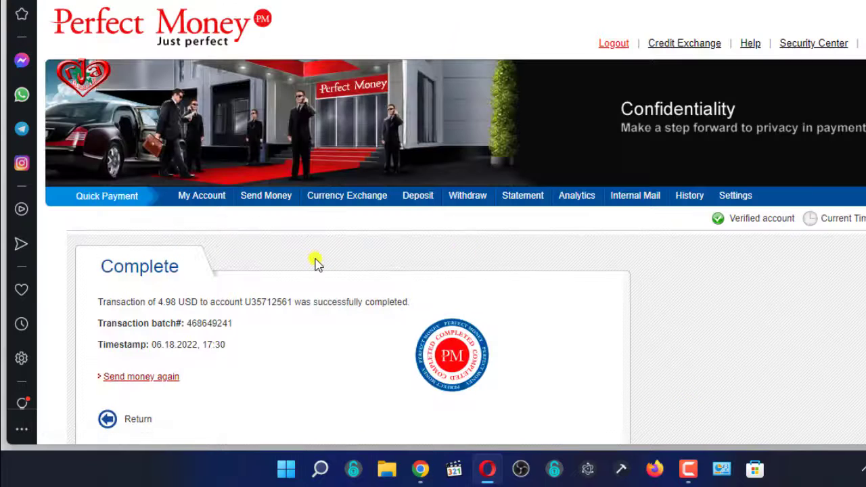
Step: Copy the 'Transaction of…' line with its batch number, then minimize Opera
scroll(270, 347, "down", 1)
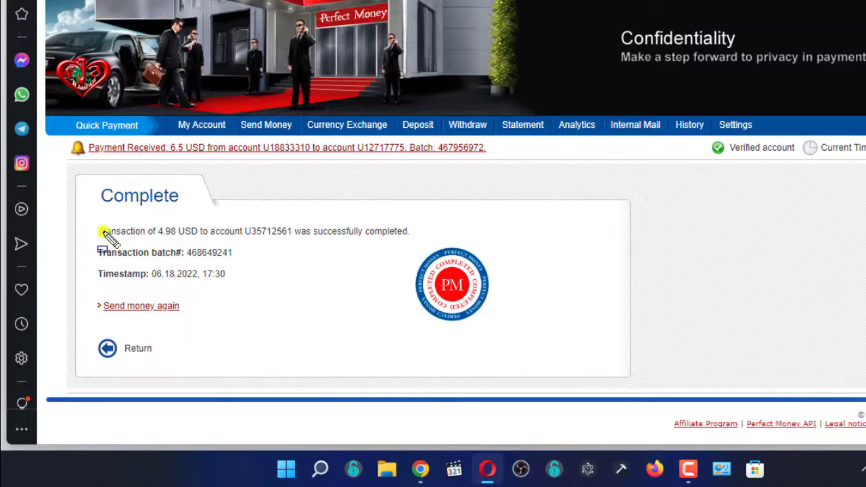
mouse_move(72, 171)
left_mouse_down()
mouse_move(574, 312)
mouse_move(591, 295)
left_mouse_up()
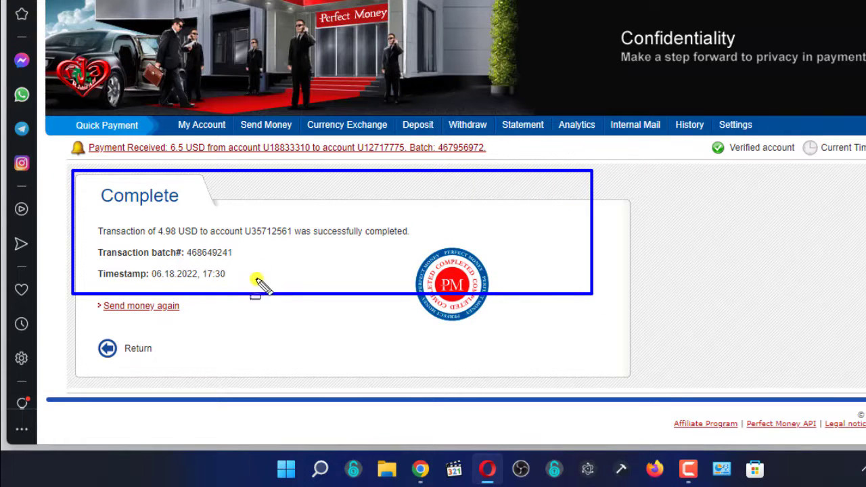
left_click_drag(257, 278, 80, 180)
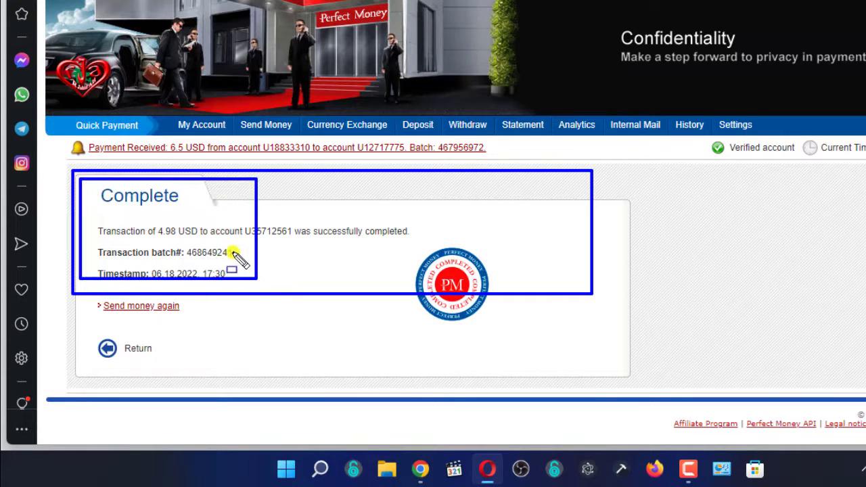
left_click_drag(232, 252, 84, 261)
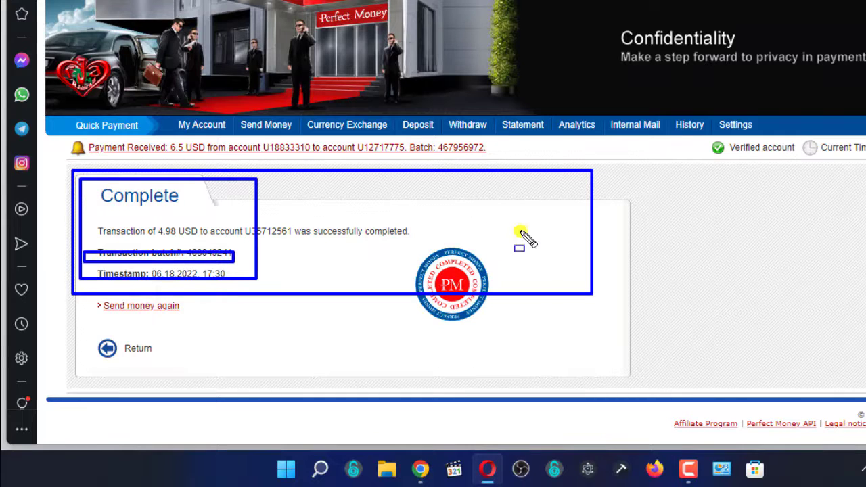
key("Escape")
left_click_drag(245, 262, 116, 196)
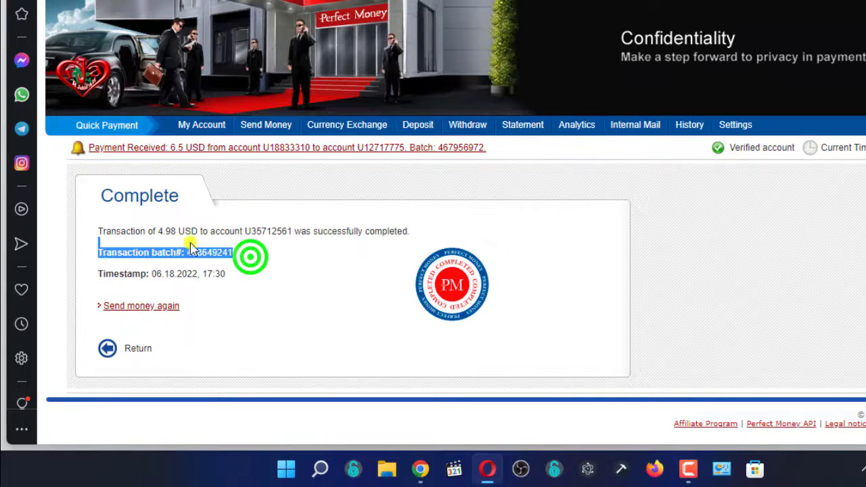
left_click(339, 280)
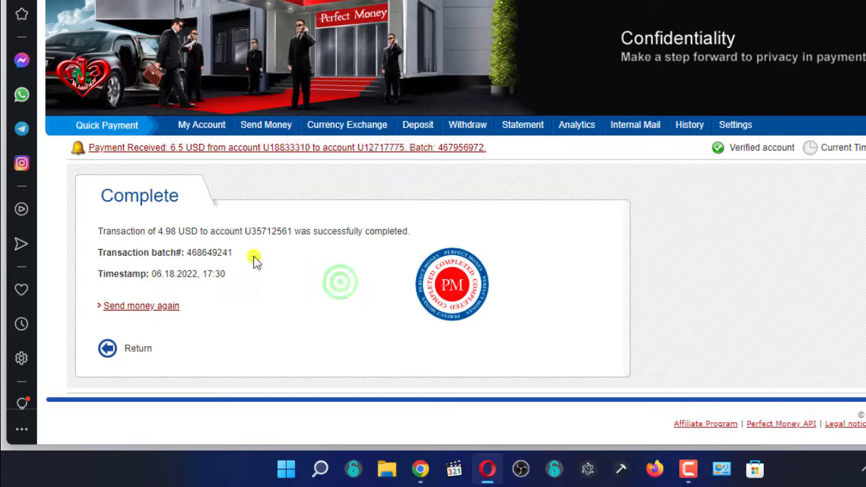
left_click_drag(250, 256, 103, 230)
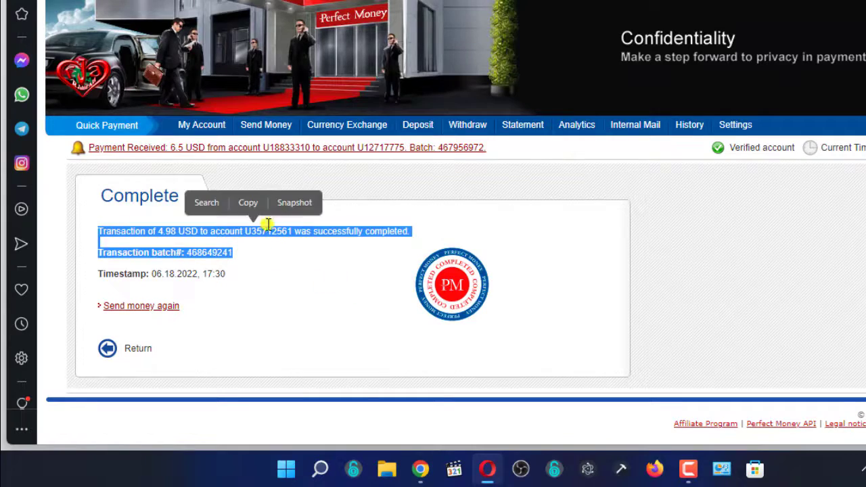
left_click(245, 204)
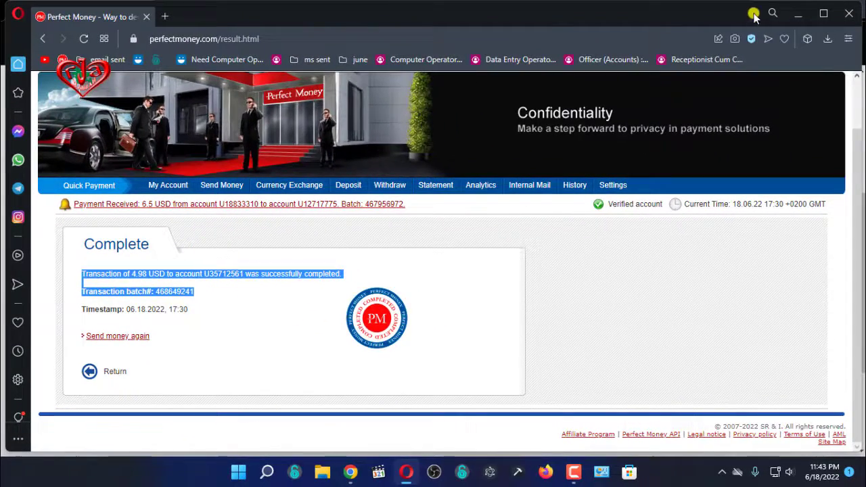
left_click(794, 13)
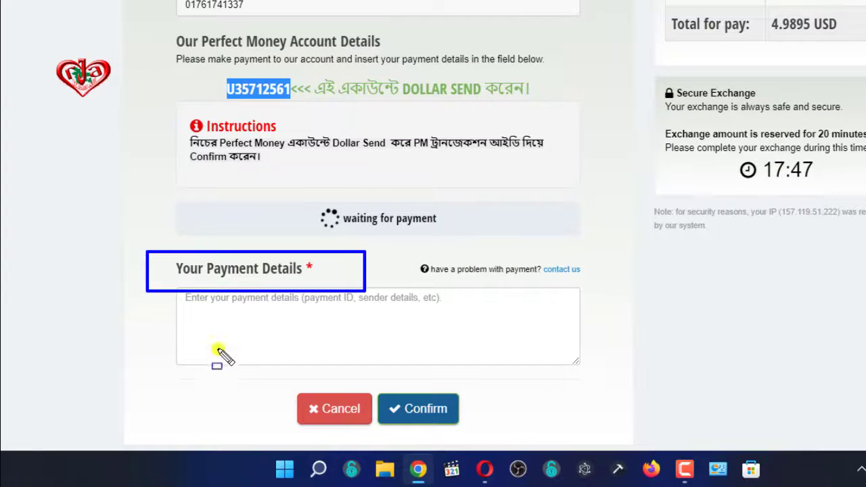
Step: Paste the 4.98 USD transaction details and batch number into Your Payment Details and confirm the order
left_click_drag(180, 296, 447, 358)
key("Escape")
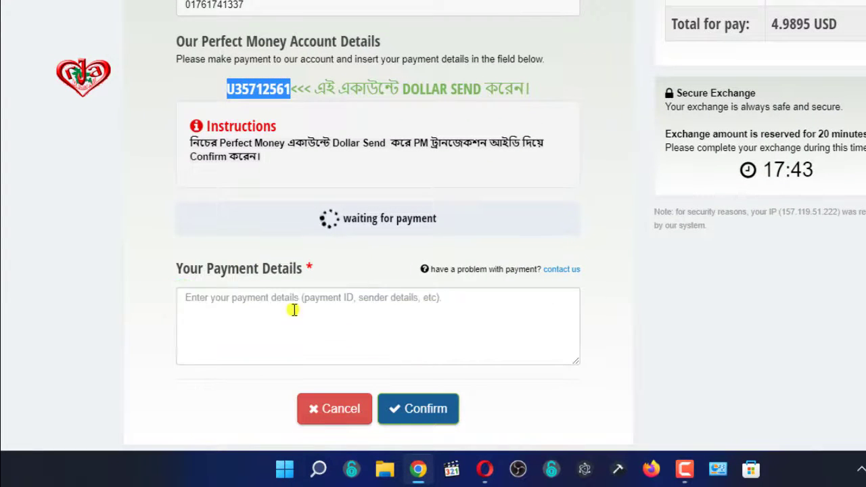
left_click(279, 302)
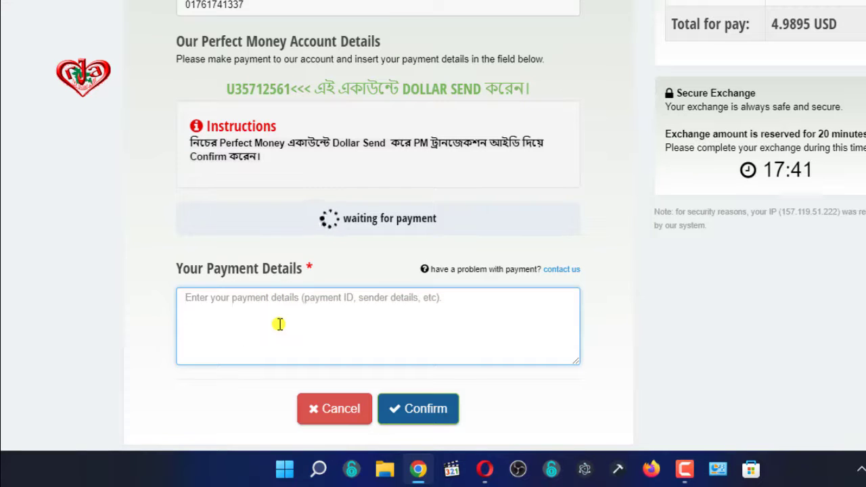
key("ctrl+v")
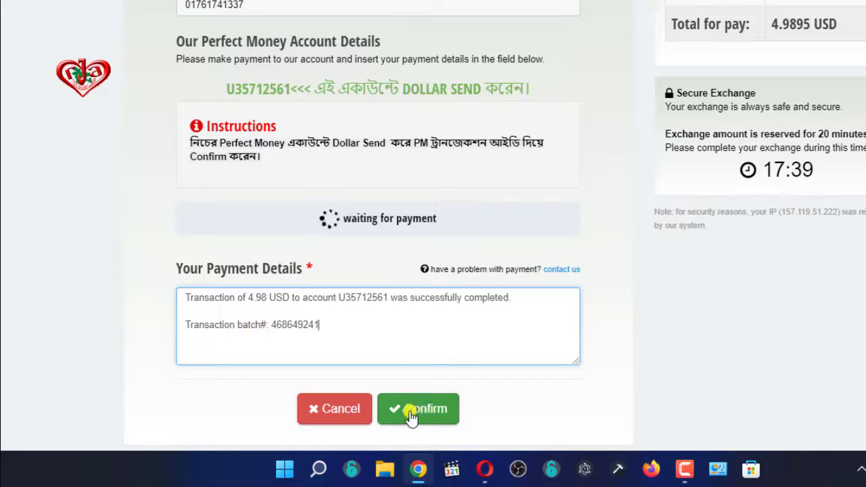
left_click_drag(355, 381, 507, 440)
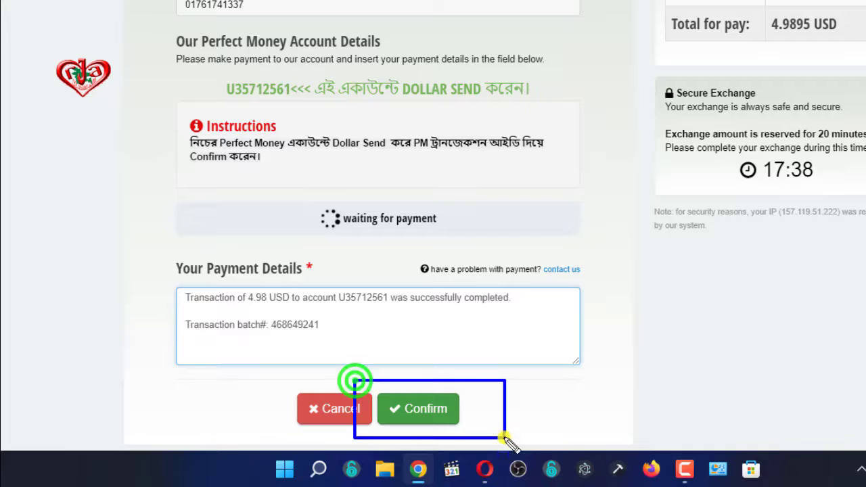
left_click(424, 412)
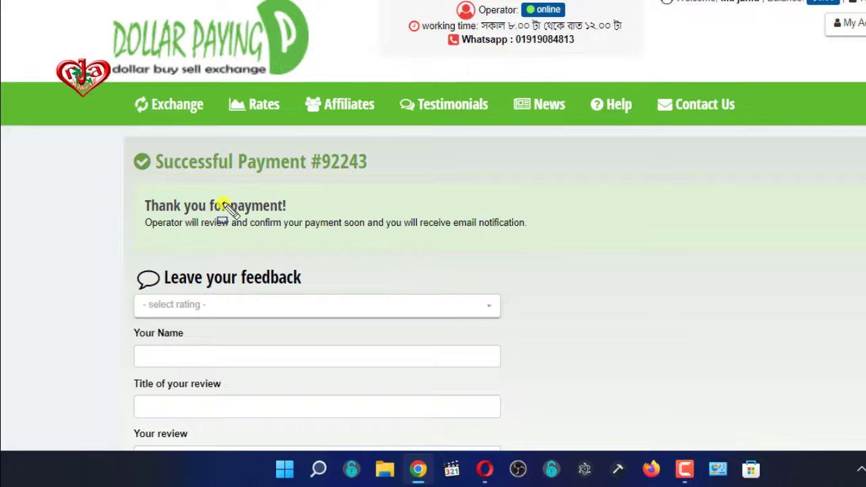
Step: Leave the Successful Payment #92243 page for the Exchange home page (index2.php)
left_click_drag(98, 142, 465, 180)
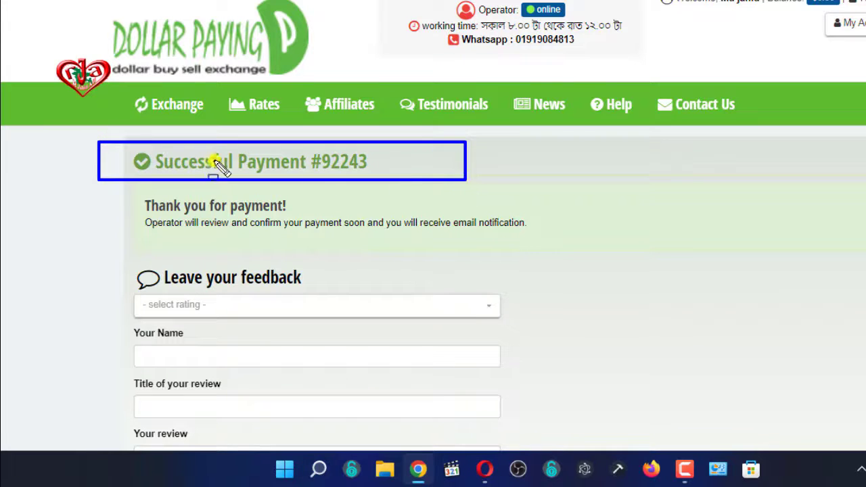
left_click_drag(144, 149, 327, 174)
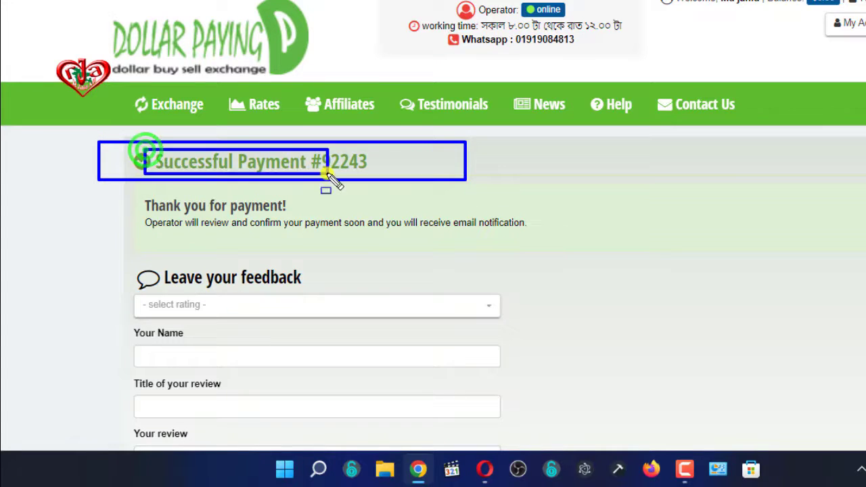
key("Escape")
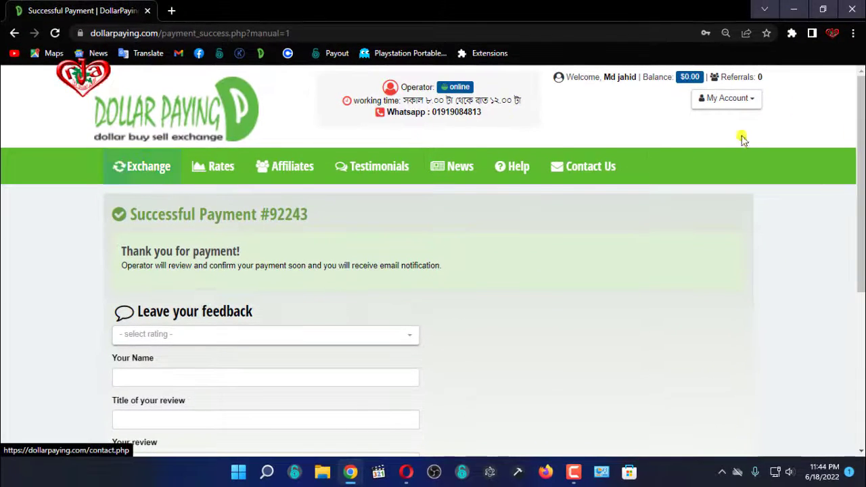
left_click(744, 98)
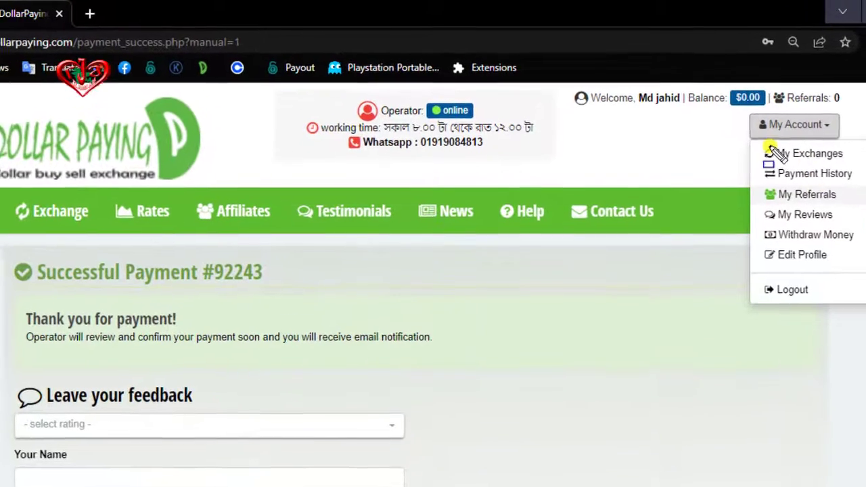
left_click(707, 120)
left_click_drag(825, 169, 862, 167)
left_click_drag(1, 200, 122, 236)
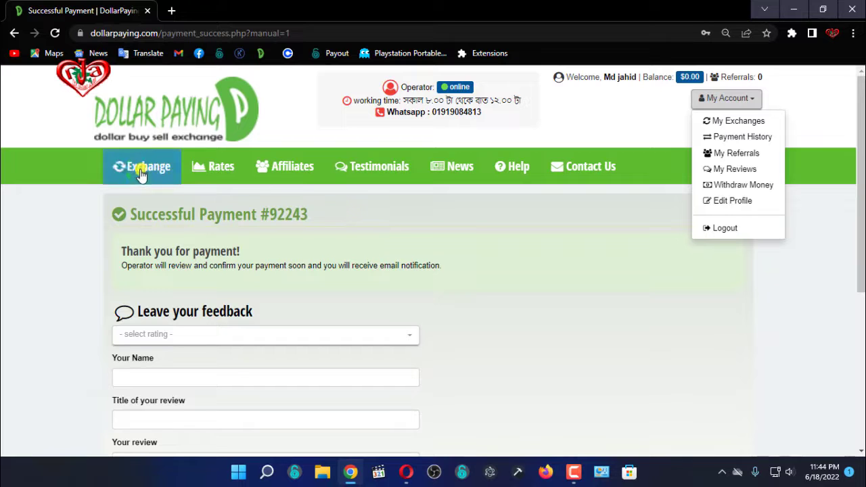
left_click(141, 170)
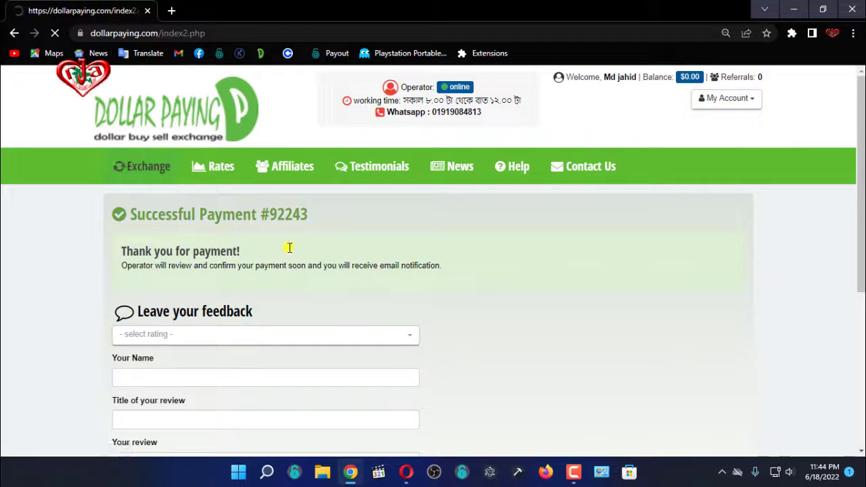
Step: Scroll to Latest Exchanges and check the 4.9895 USD to 474 BDT order listed as Processing
scroll(290, 244, "down", 3)
scroll(291, 249, "down", 2)
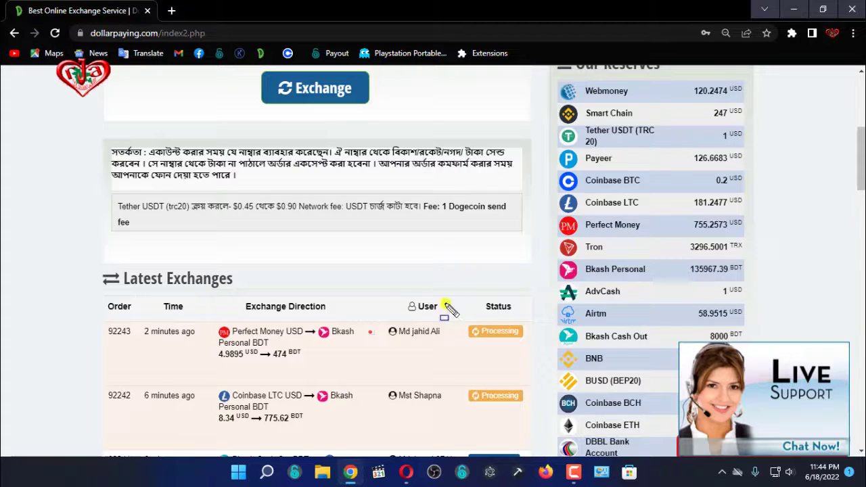
left_click_drag(133, 314, 202, 343)
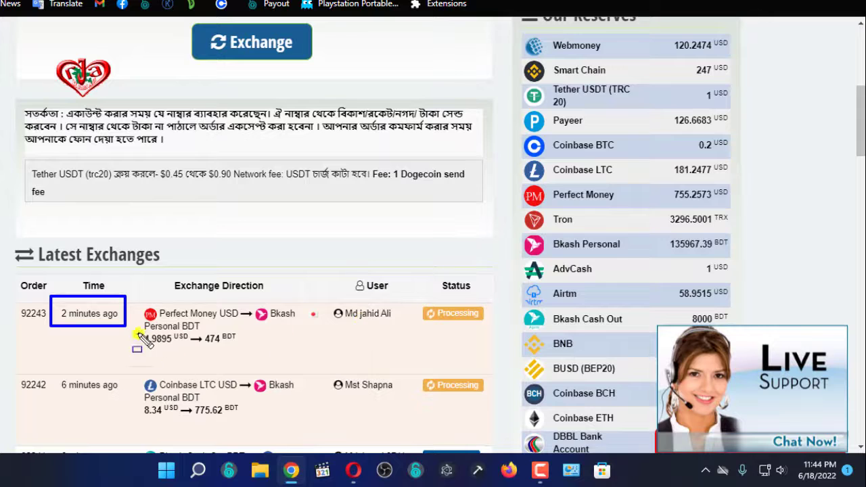
left_click_drag(127, 322, 264, 349)
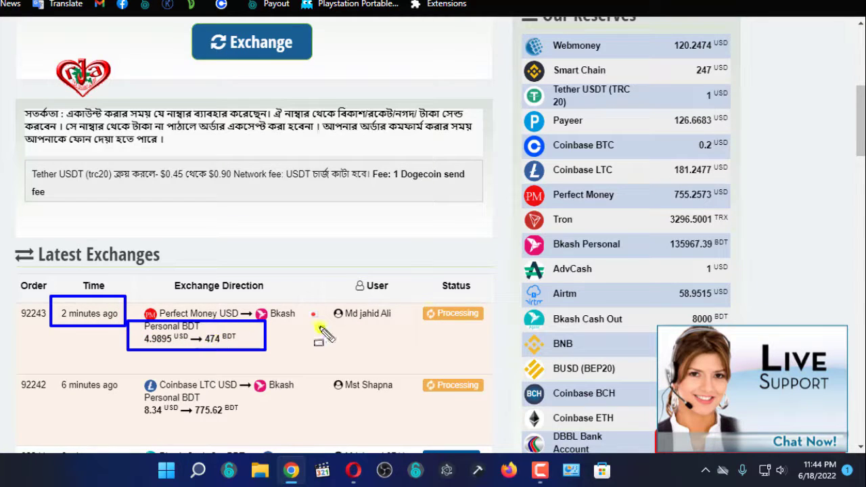
left_click_drag(408, 303, 500, 339)
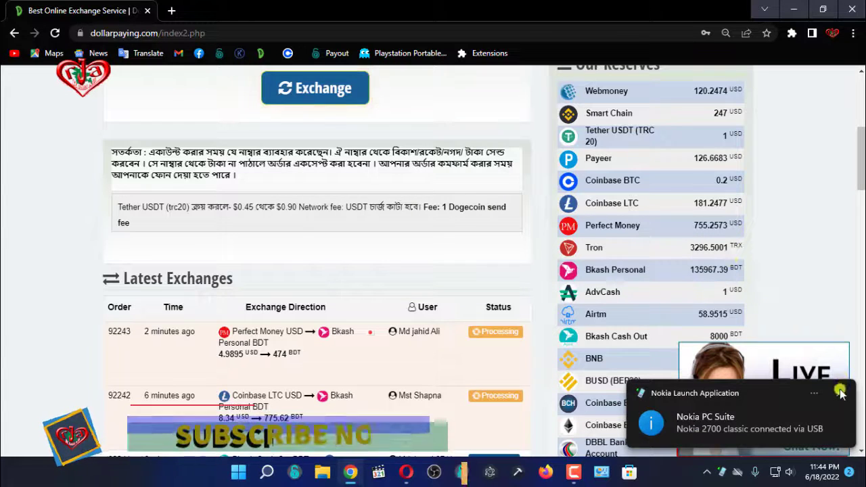
Step: Dismiss the Nokia notification and launch Nokia PC Suite from the hidden tray icons
left_click(840, 392)
left_click(713, 470)
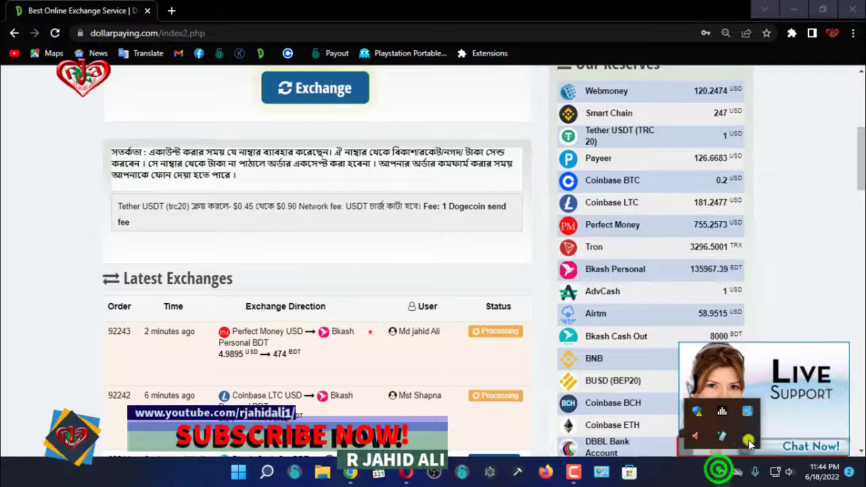
double_click(748, 440)
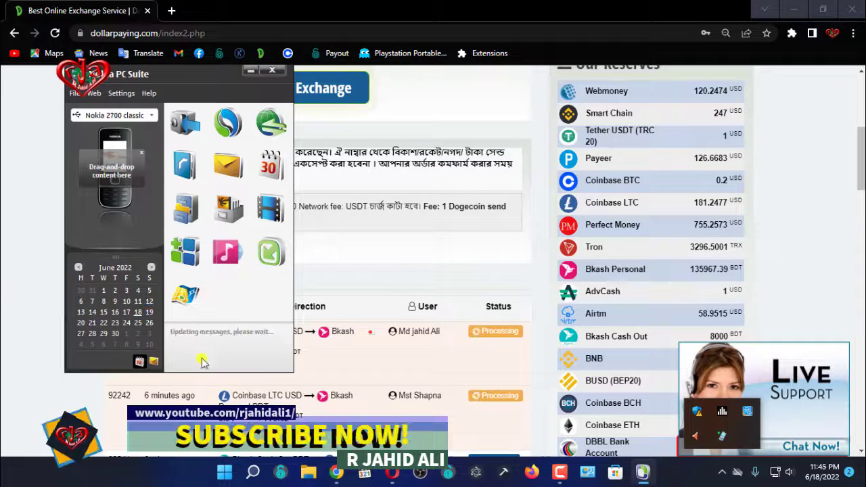
left_click(154, 361)
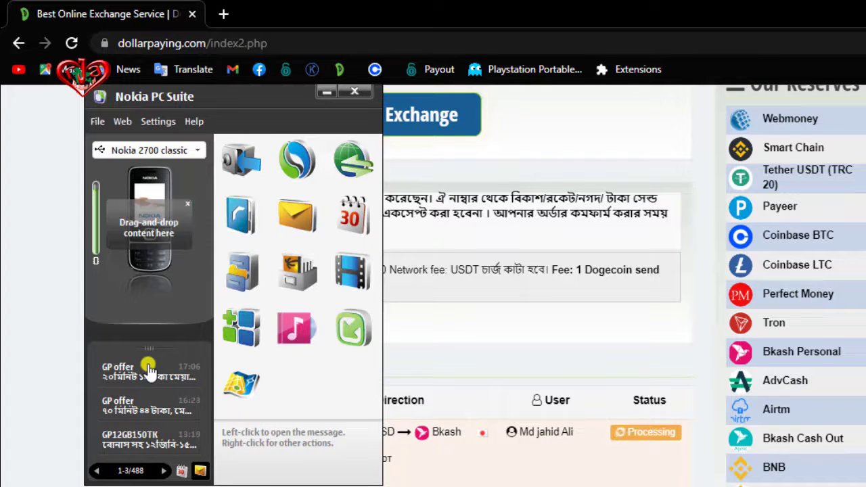
left_click(321, 92)
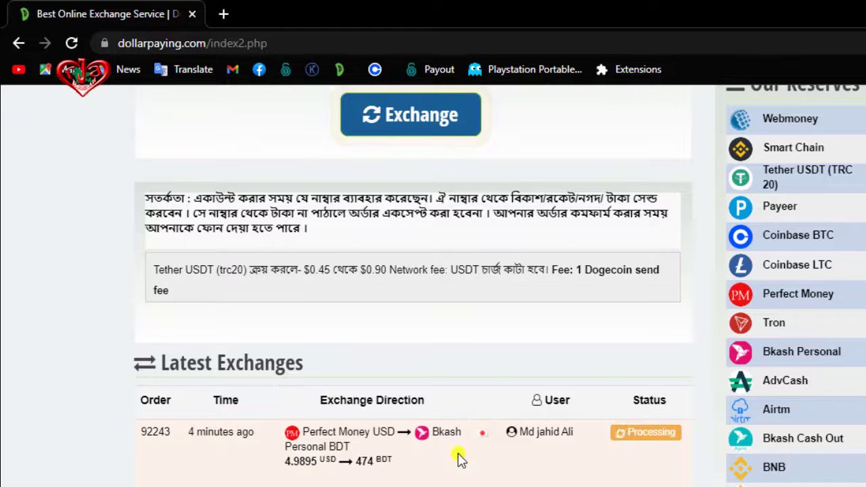
Step: Highlight the order row's time and its Processing status in Latest Exchanges
left_click_drag(176, 420, 258, 446)
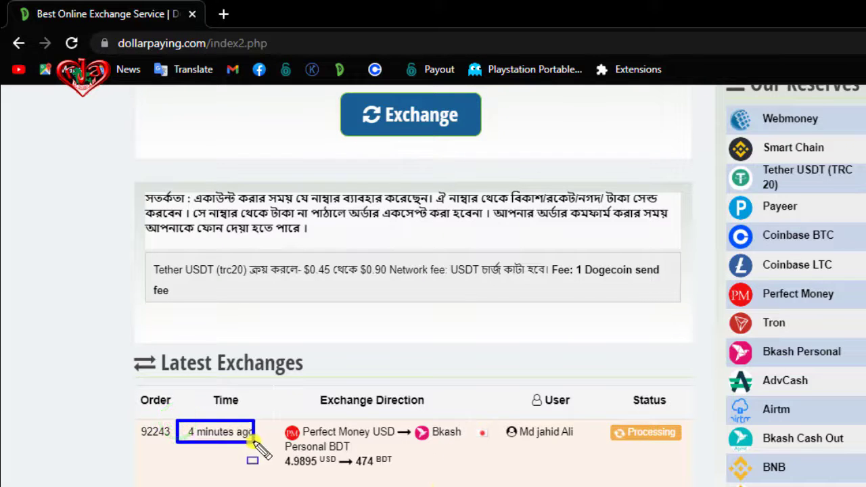
left_click_drag(596, 409, 698, 454)
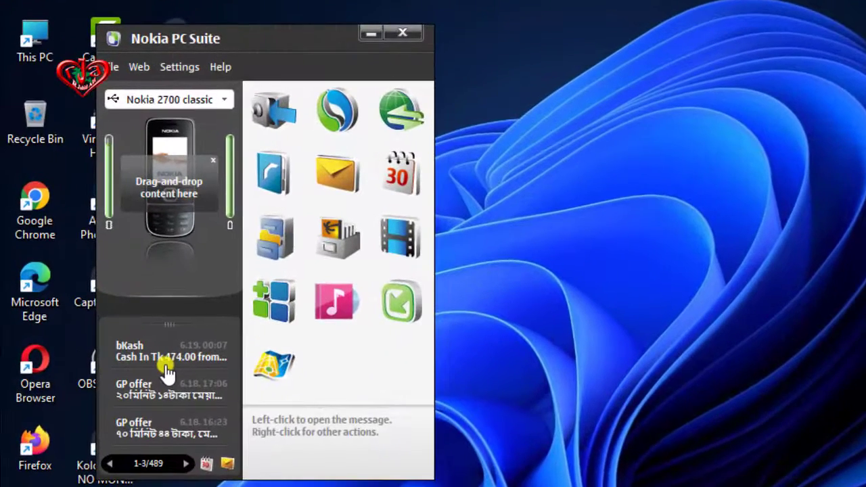
Step: Open the bKash Cash In Tk 474.00 message in the Communication Centre Message Viewer
mouse_move(112, 299)
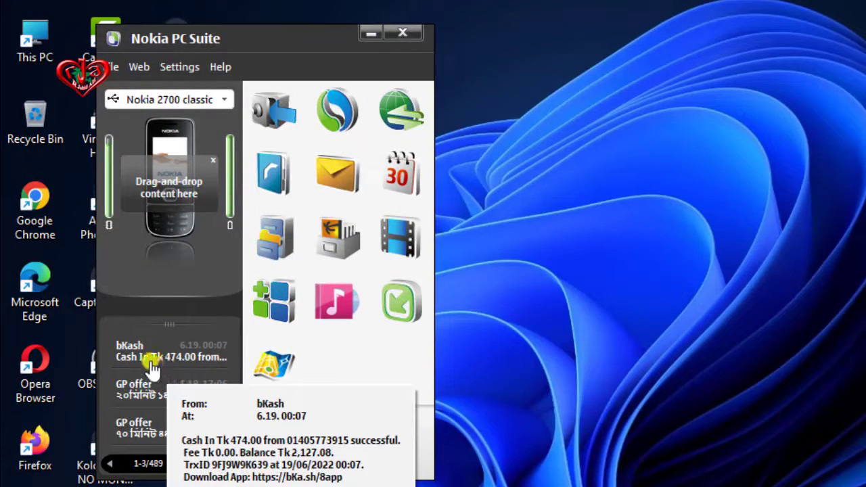
left_click(150, 359)
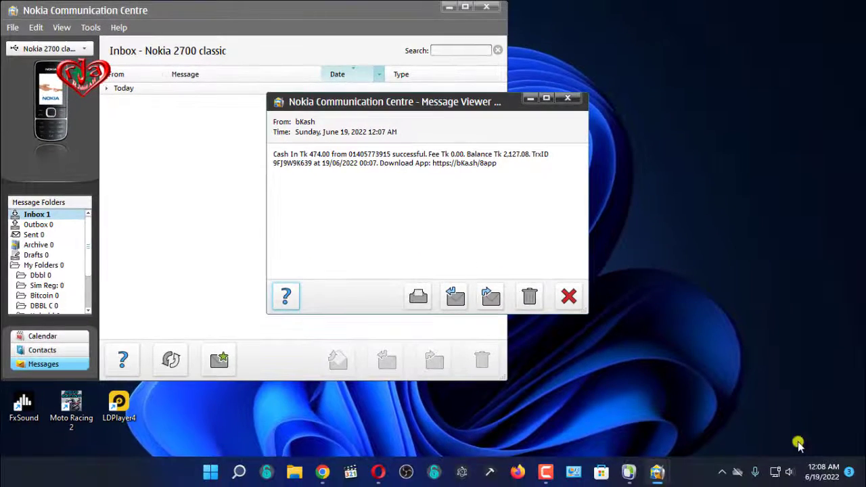
Step: Mark the message's Sunday 12:07 AM time, the matching system clock, and the Tk 474.00 amount
left_click(809, 472)
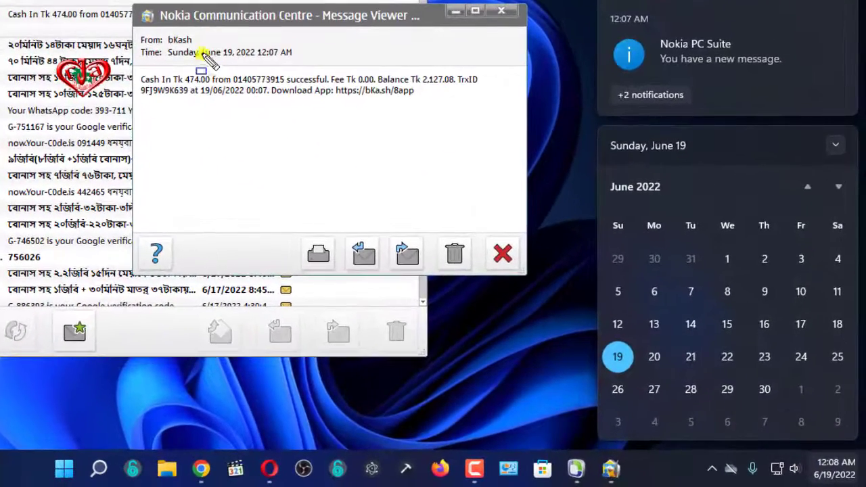
left_click(322, 127)
left_click_drag(200, 46, 234, 59)
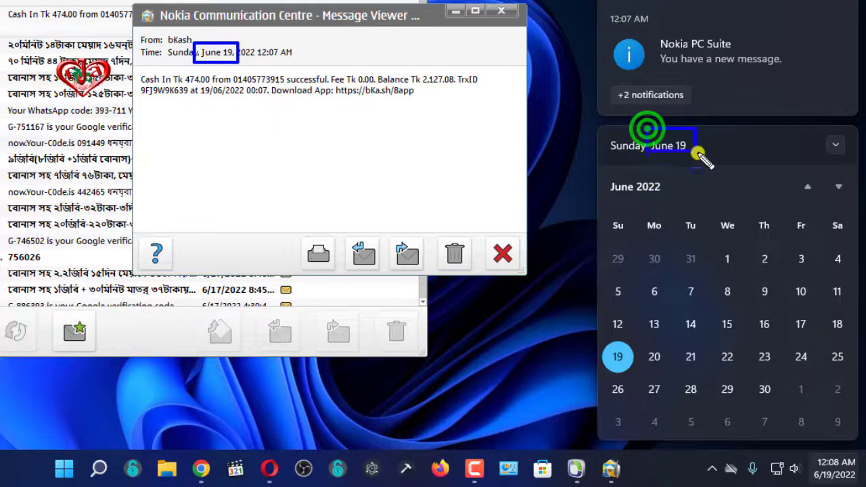
left_click_drag(602, 129, 653, 161)
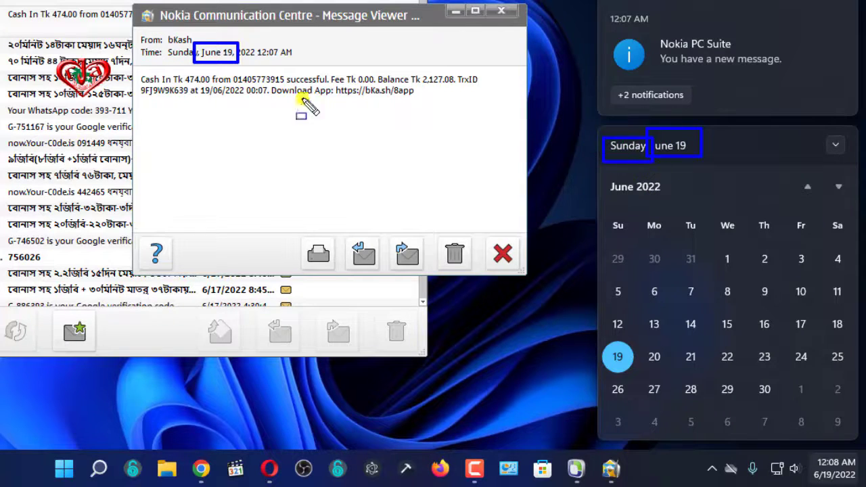
left_click_drag(161, 46, 195, 60)
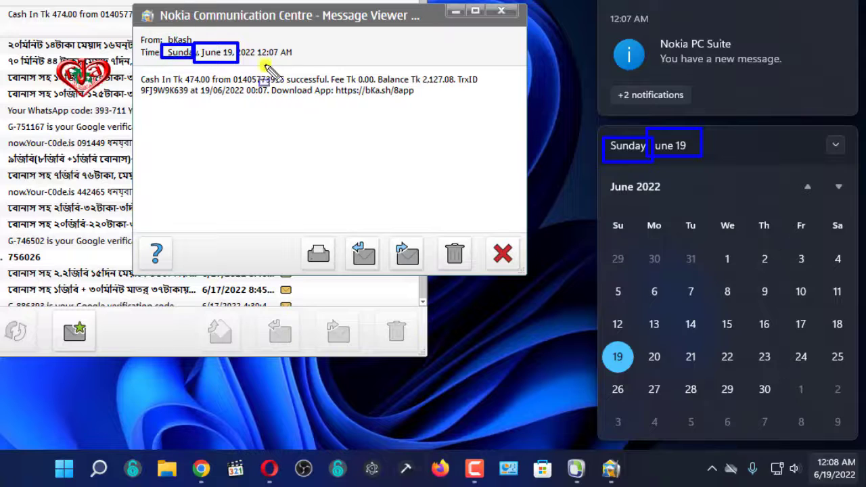
left_click_drag(248, 39, 330, 69)
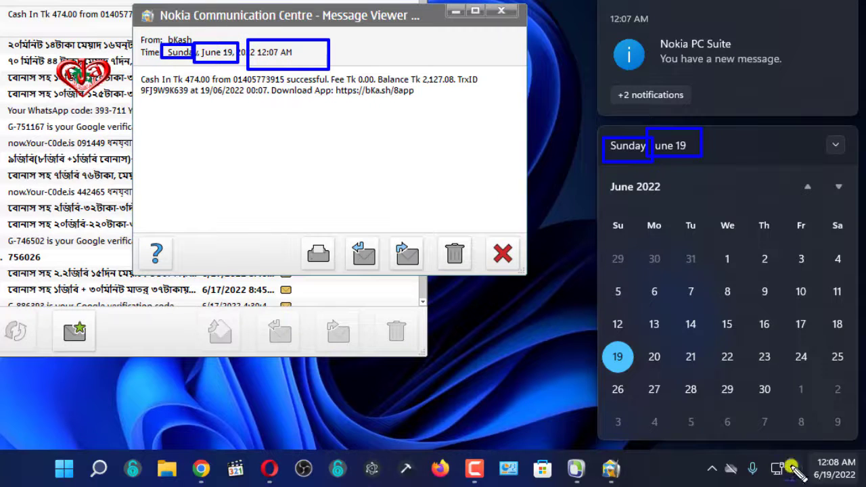
left_click_drag(805, 449, 864, 486)
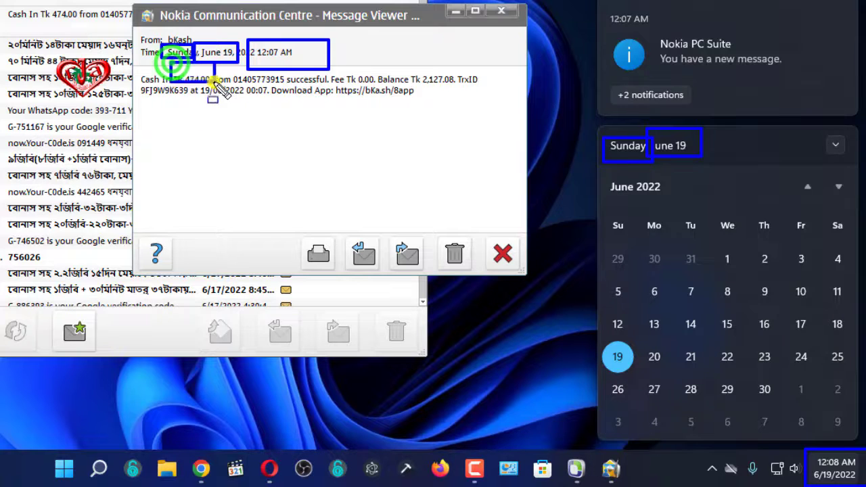
left_click_drag(171, 64, 215, 80)
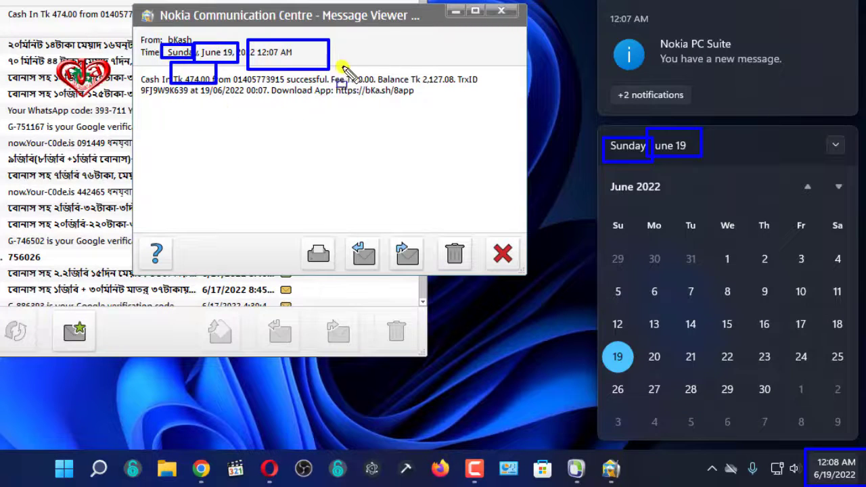
left_click_drag(344, 65, 403, 84)
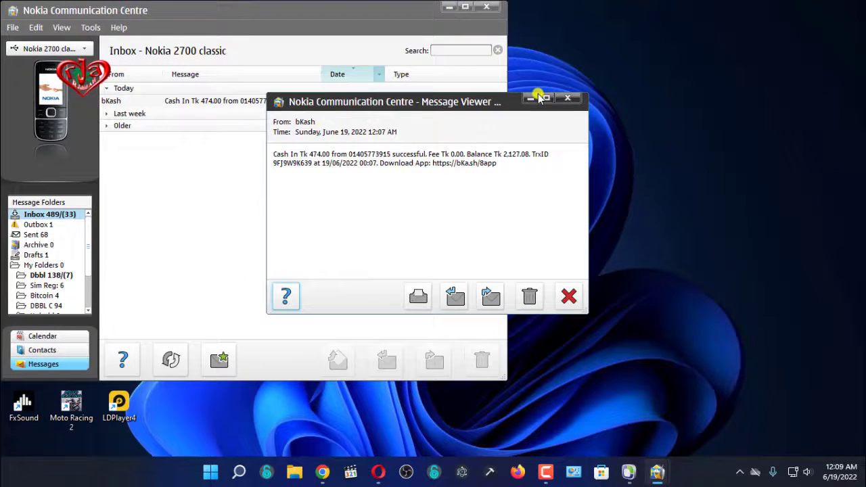
Step: Close the message viewer, Nokia Communication Centre and Nokia PC Suite windows
left_click(567, 99)
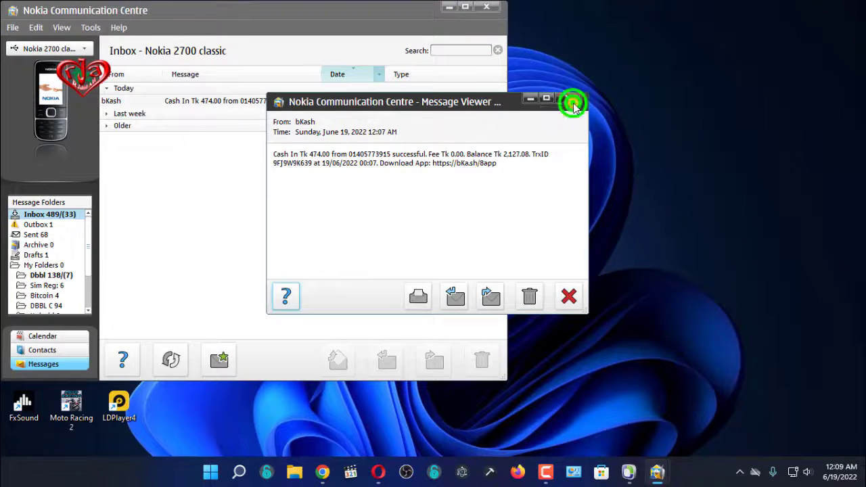
left_click(486, 7)
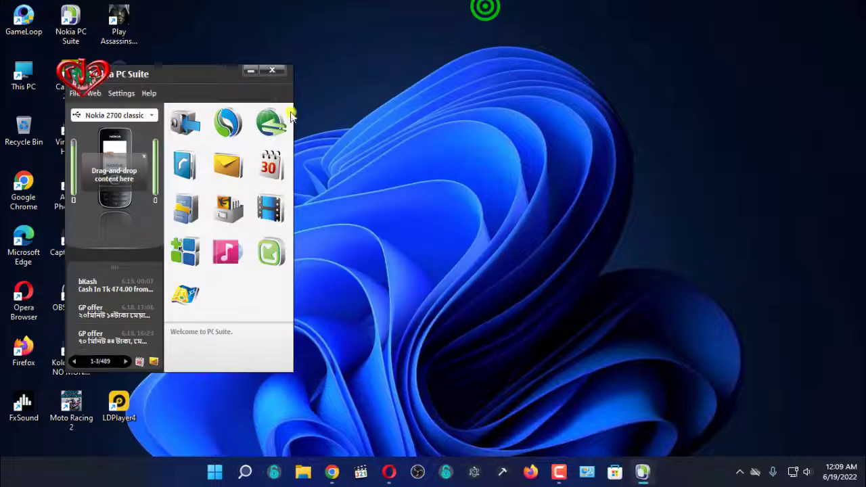
left_click(272, 70)
Step: Back in Chrome, mark the Processing 4.9895 USD to 474 BDT order, then reload the exchange page
left_click(342, 475)
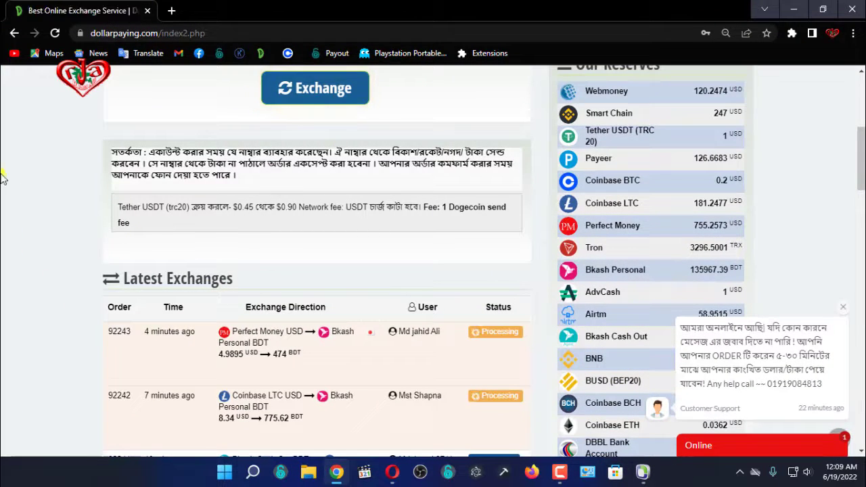
scroll(416, 280, "down", 1)
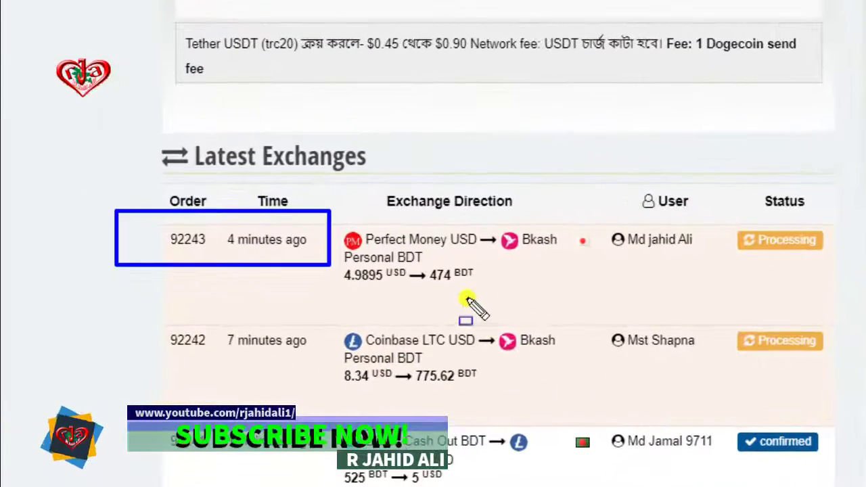
left_click_drag(213, 282, 324, 295)
left_click_drag(493, 283, 496, 284)
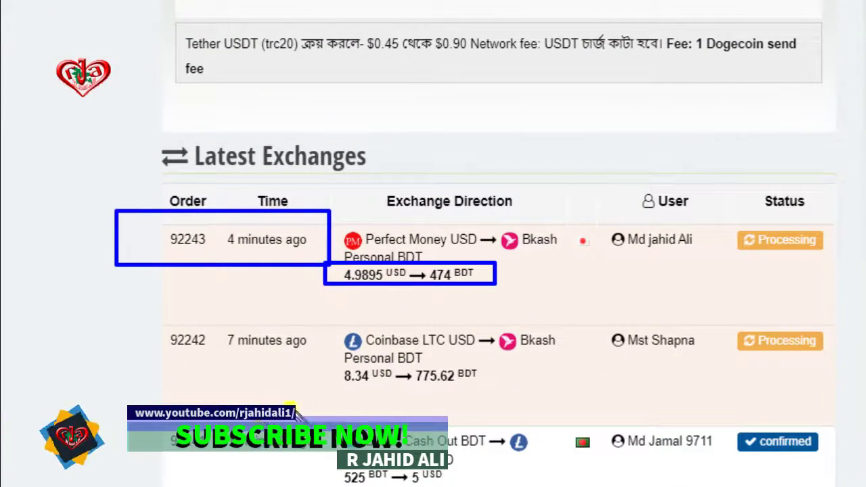
left_click_drag(734, 218, 864, 274)
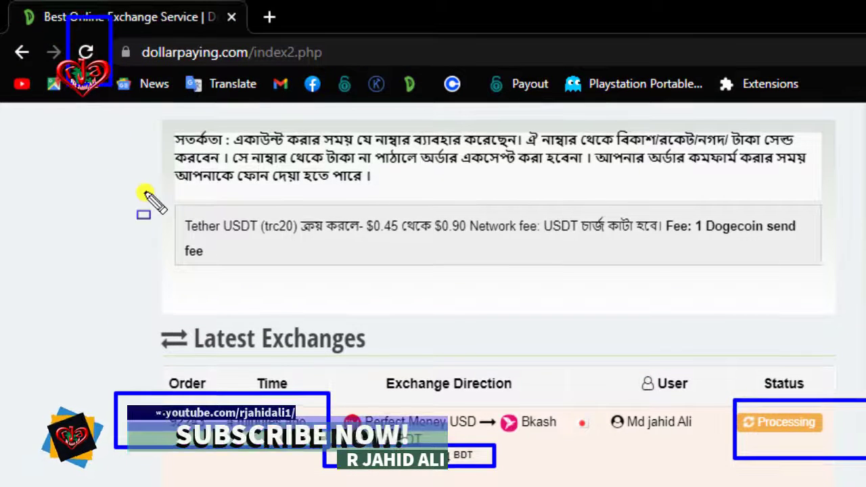
key("Escape")
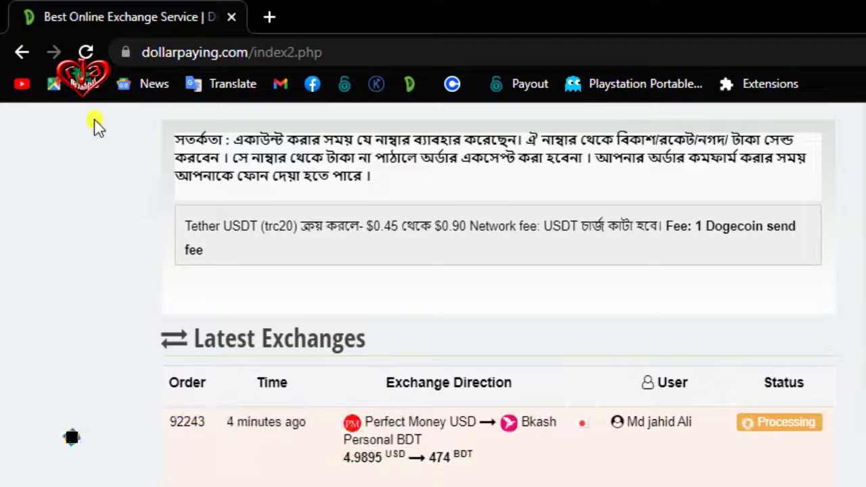
left_click(86, 52)
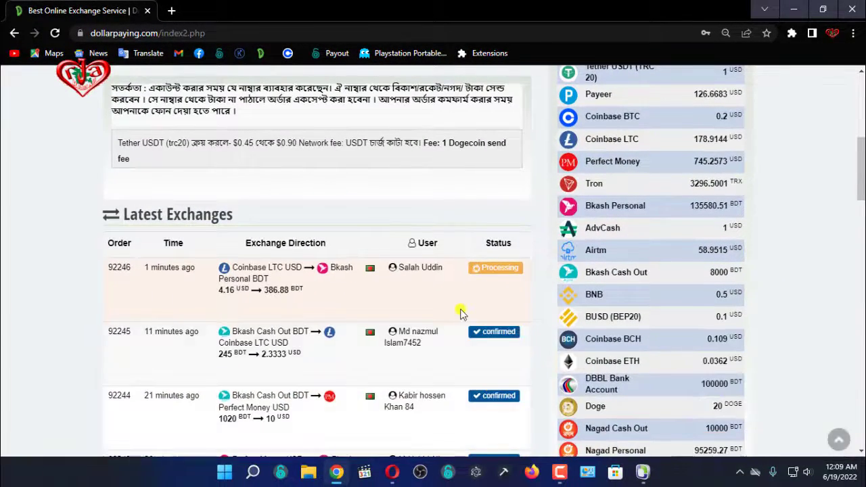
scroll(459, 345, "down", 1)
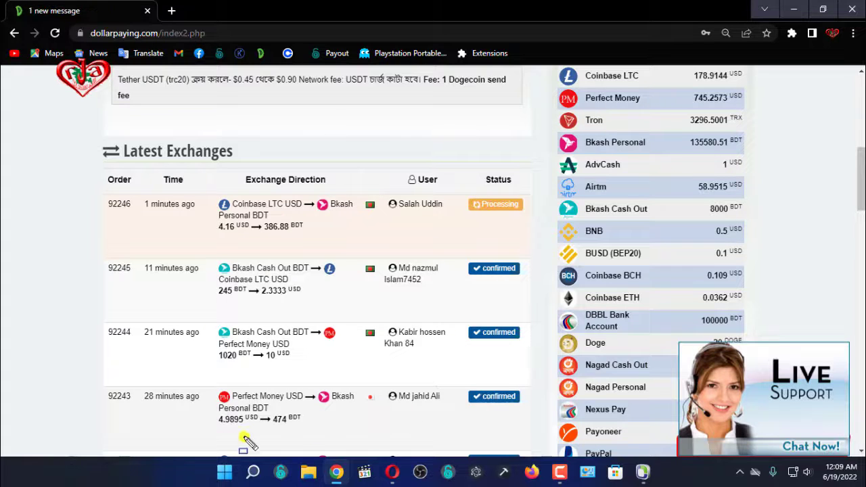
left_click_drag(126, 386, 205, 414)
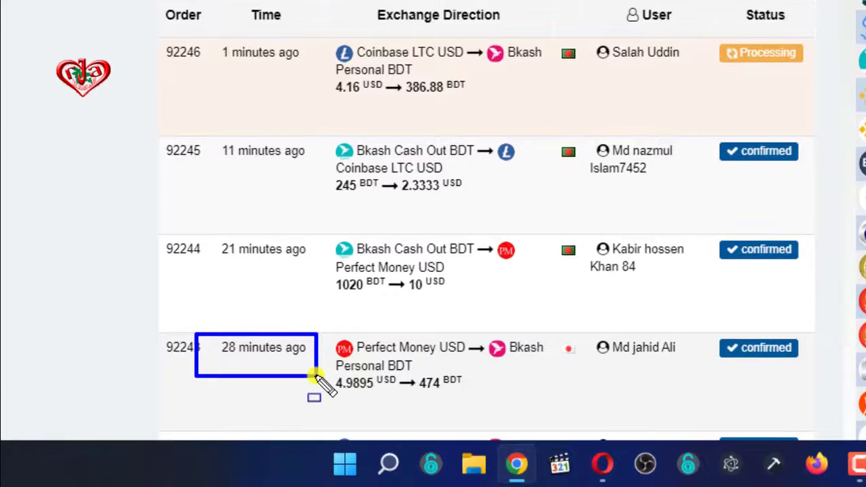
mouse_move(484, 402)
left_mouse_down()
mouse_move(398, 387)
mouse_move(397, 371)
left_mouse_up()
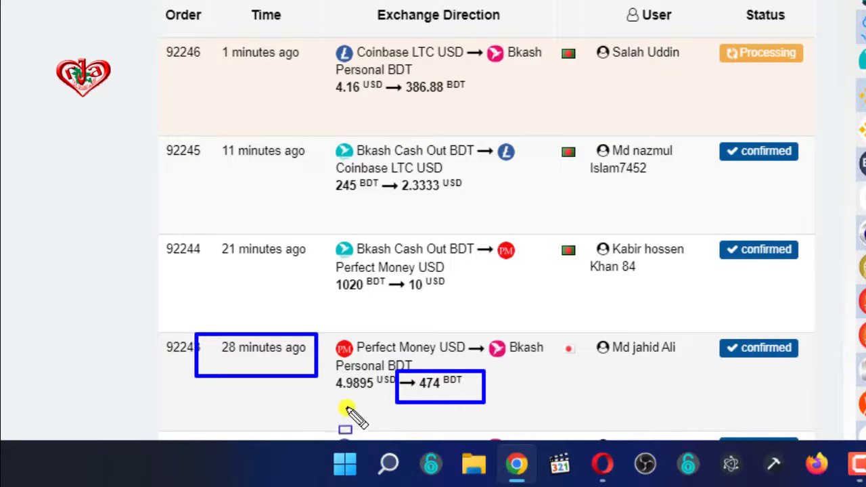
left_click_drag(815, 370, 697, 321)
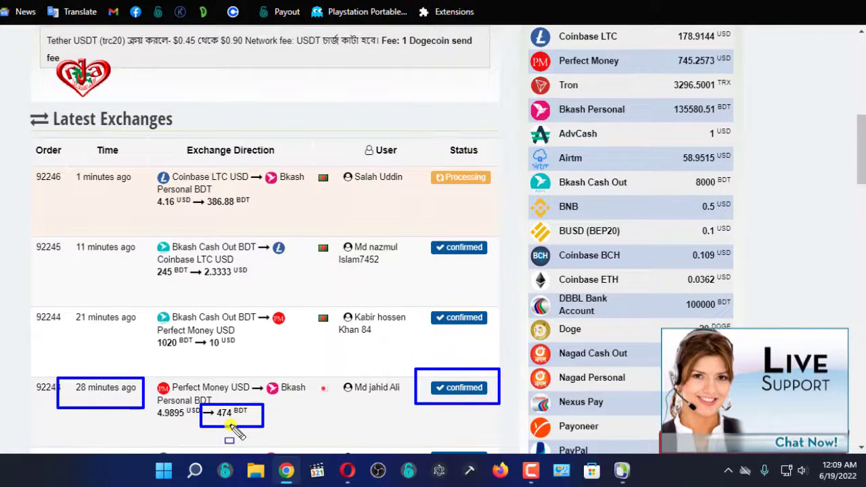
key("e")
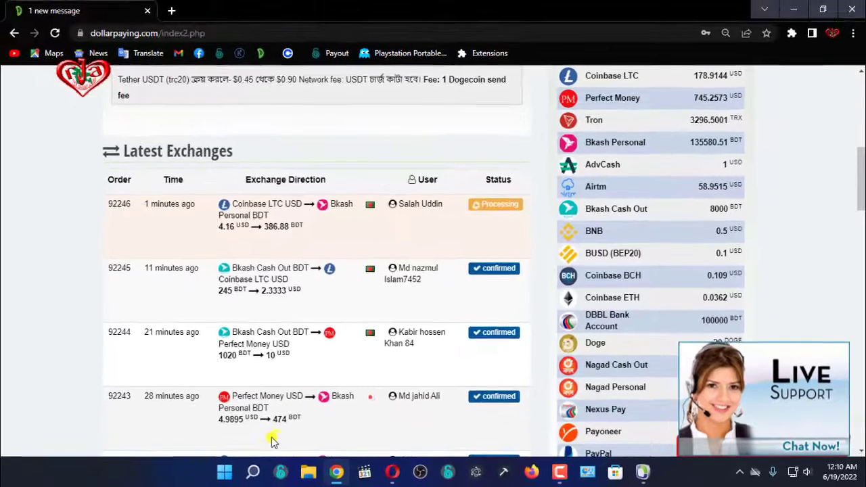
scroll(354, 304, "up", 10)
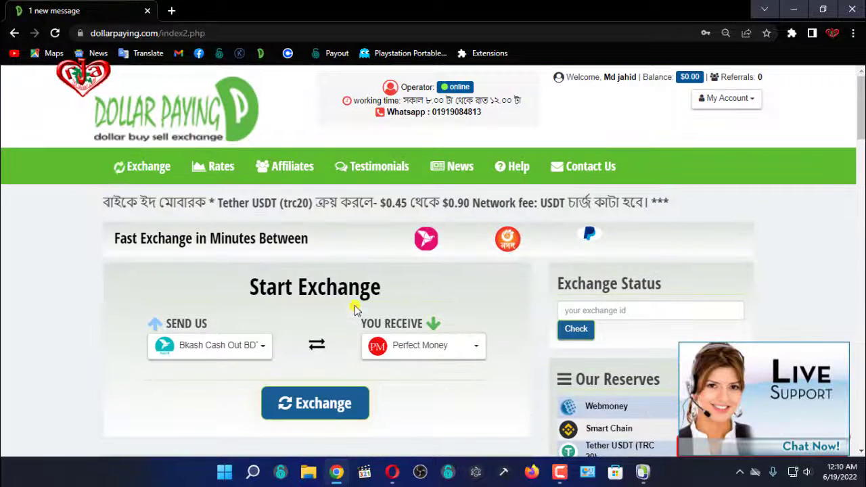
Step: Open My Exchanges under My Account and mark the Status column showing confirmed
left_click(744, 105)
left_click(734, 119)
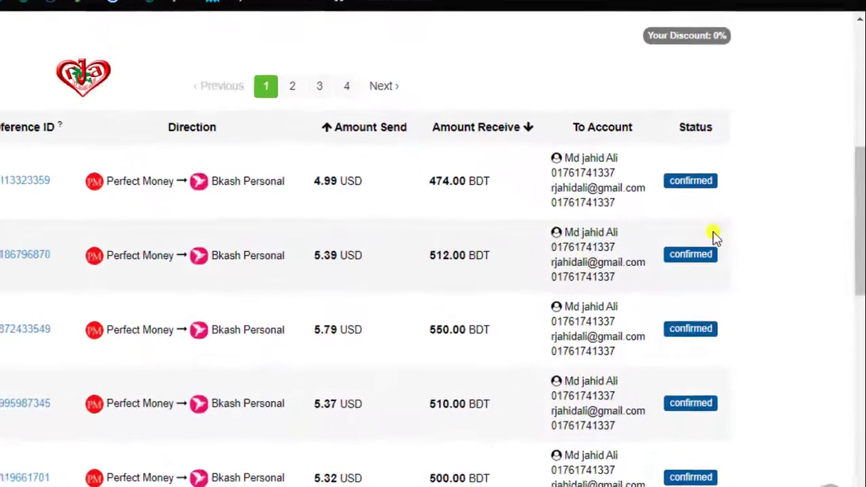
left_click_drag(646, 149, 783, 482)
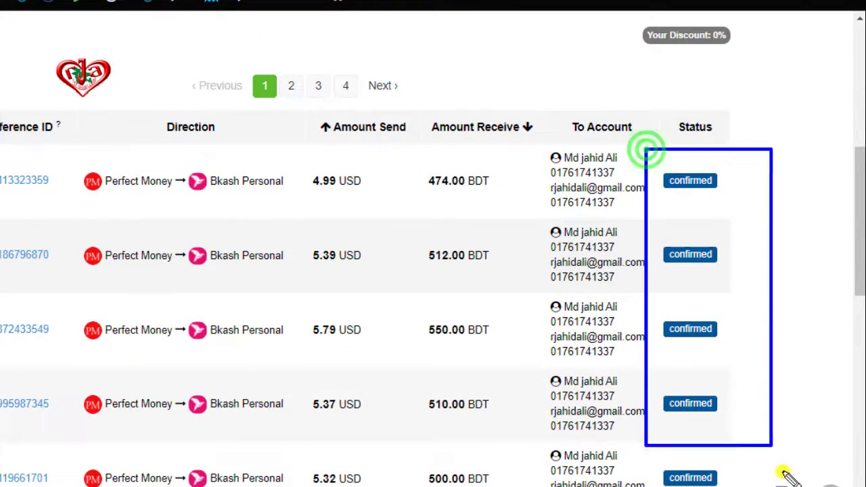
Step: Mark the 4.99, 5.39, 5.79, 5.37 and 5.32 USD sent amounts and the four history pages
left_click_drag(301, 154, 388, 231)
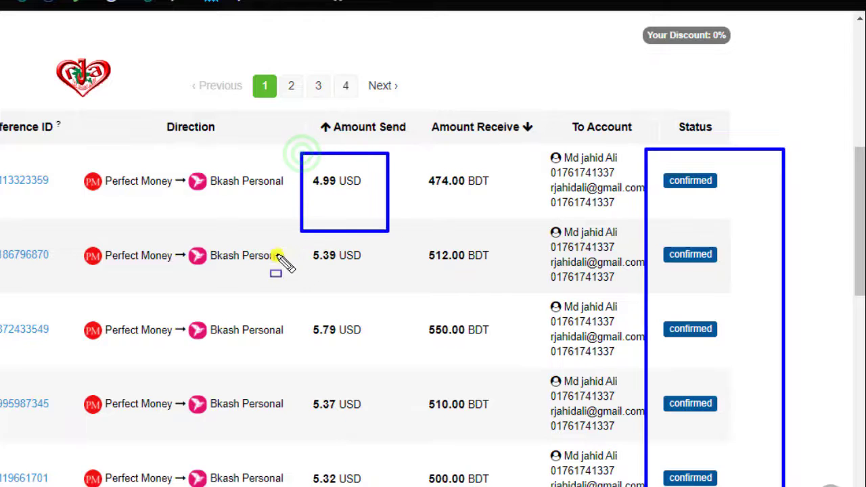
left_click_drag(303, 244, 426, 296)
left_click_drag(281, 295, 404, 366)
left_click_drag(291, 386, 404, 422)
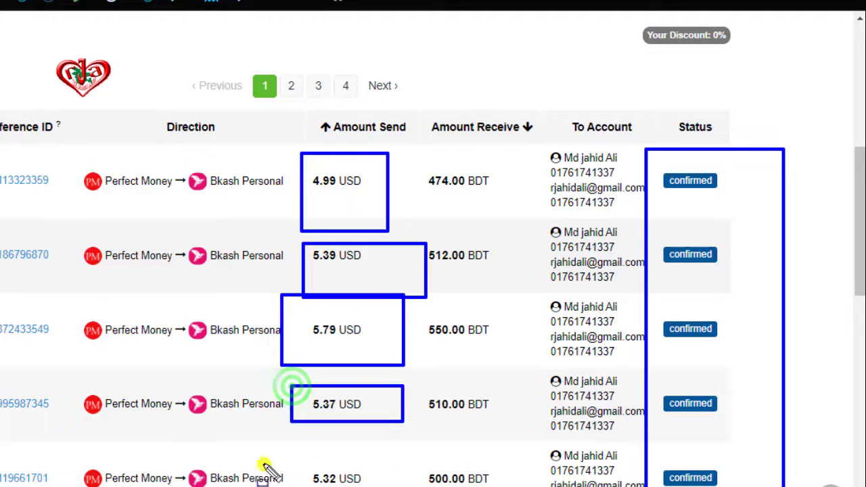
left_click_drag(268, 464, 407, 486)
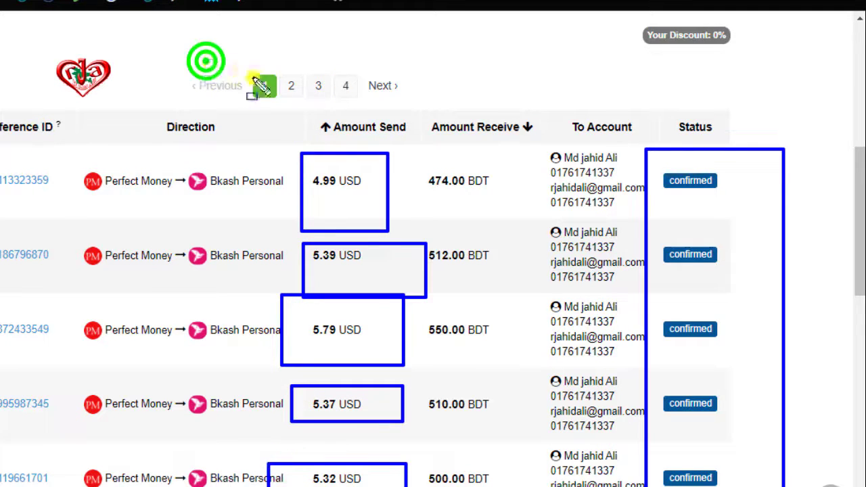
left_click_drag(204, 60, 436, 100)
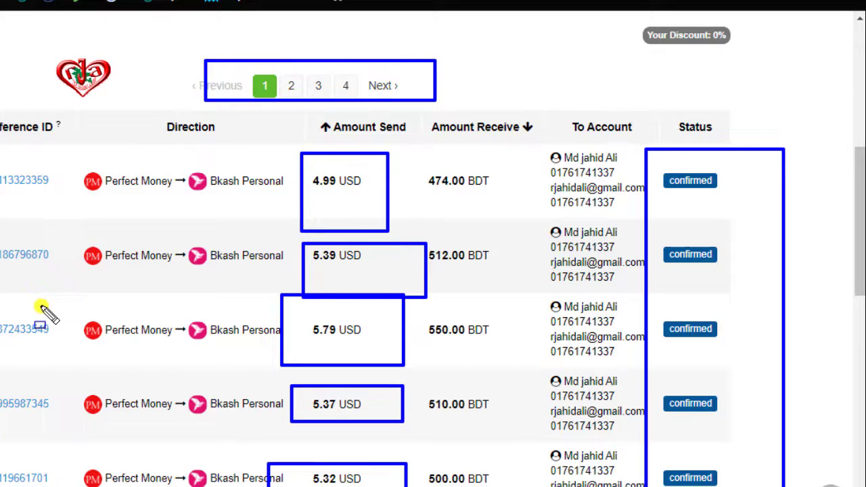
key("Escape")
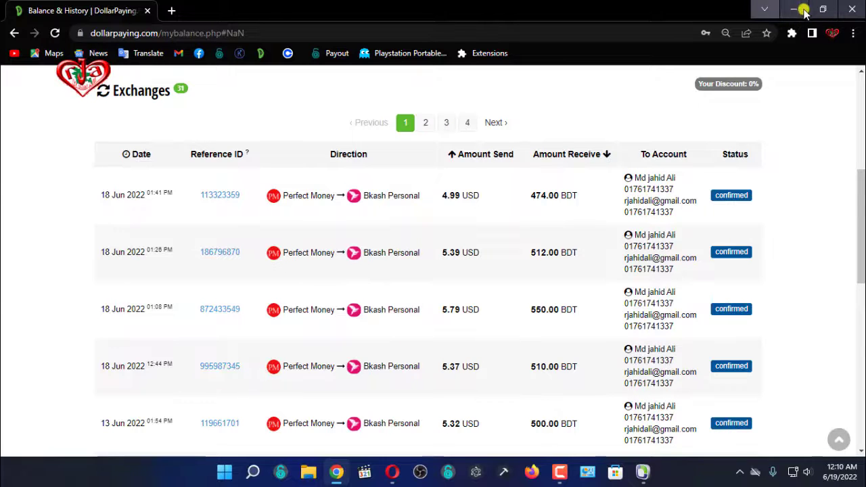
Step: Close Chrome and refresh the Windows desktop twice
left_click(851, 10)
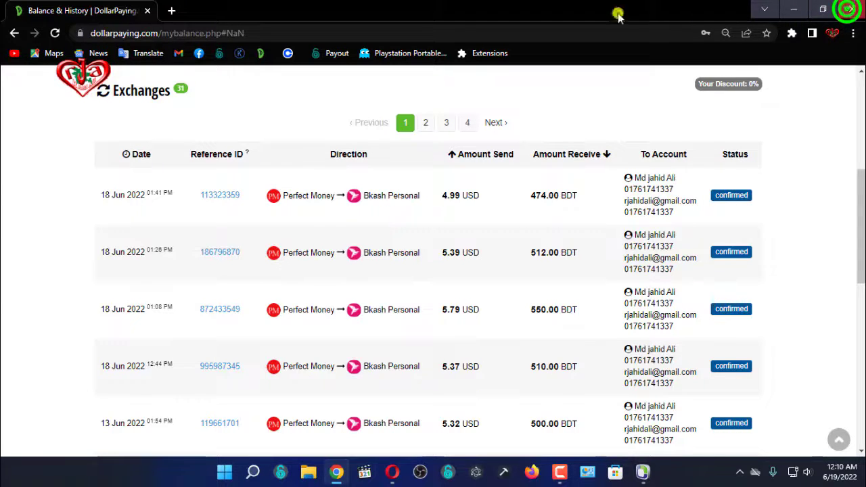
right_click(303, 15)
left_click(348, 65)
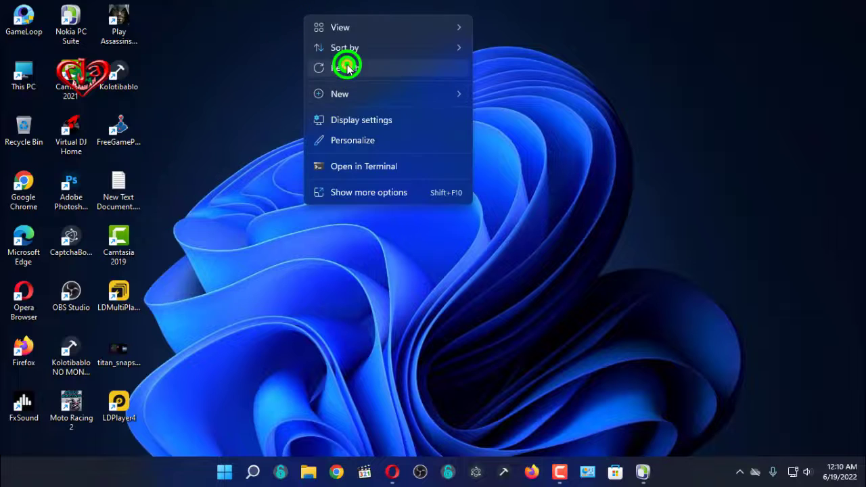
right_click(297, 38)
left_click(334, 88)
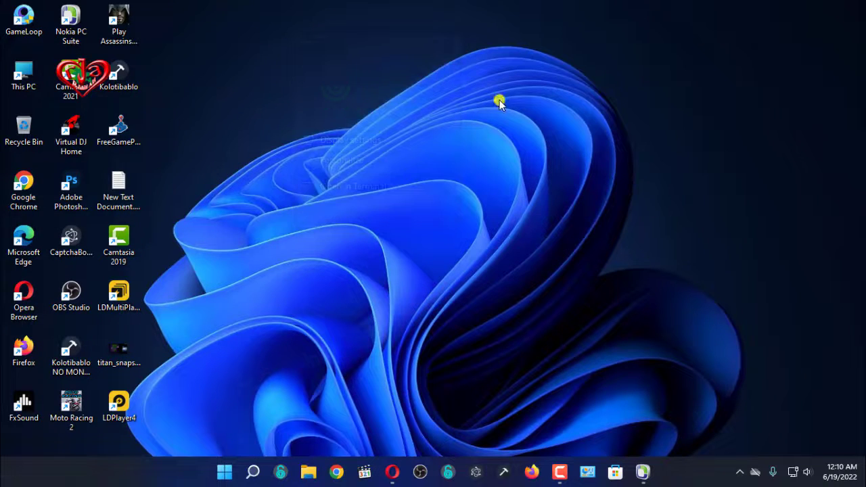